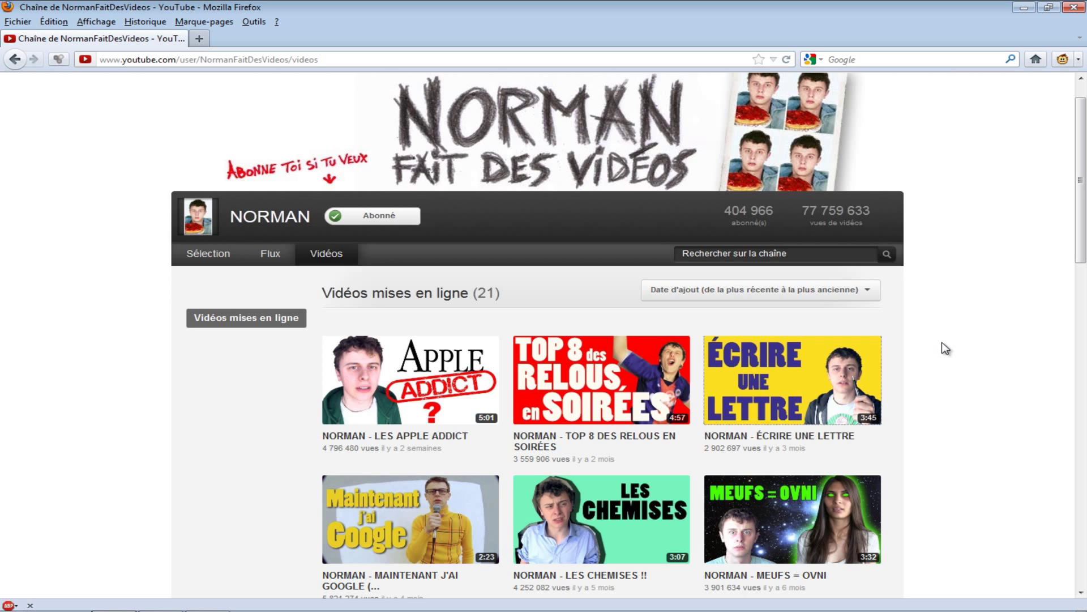
Step: Switch to Camtasia Studio and look over the example images and the thumbnail image in the clip library
key("alt+Tab")
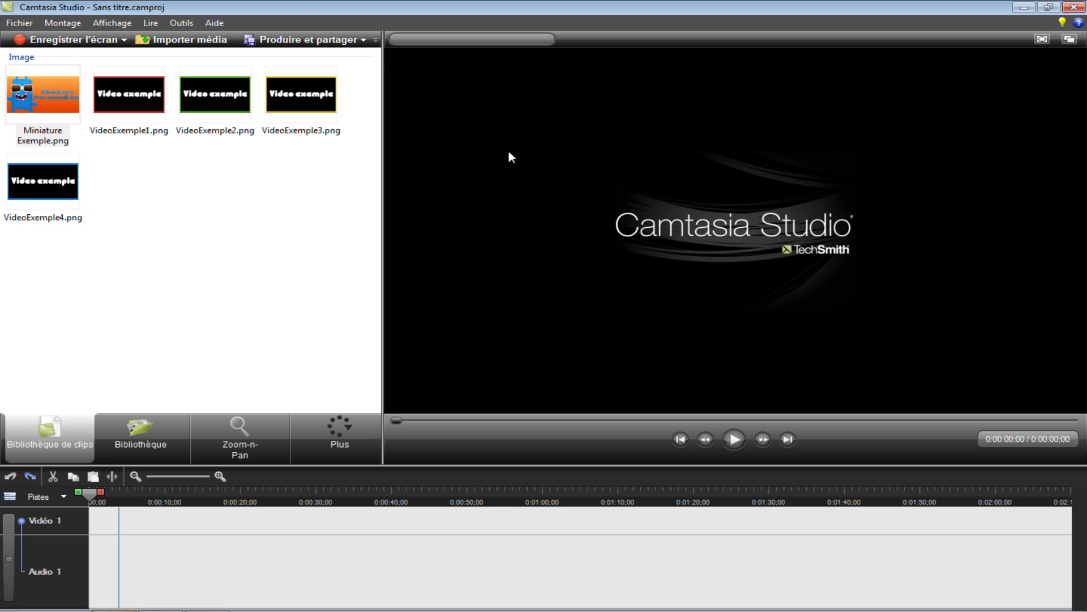
left_click(128, 89)
left_click(219, 95)
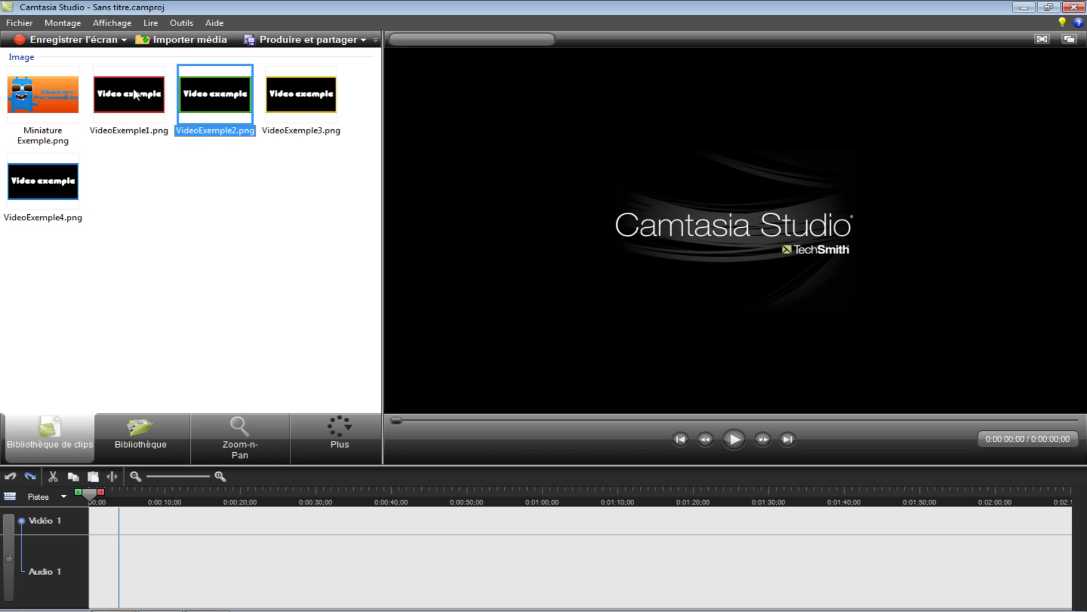
left_click(135, 94)
left_click(290, 97)
left_click(220, 103)
left_click(140, 97)
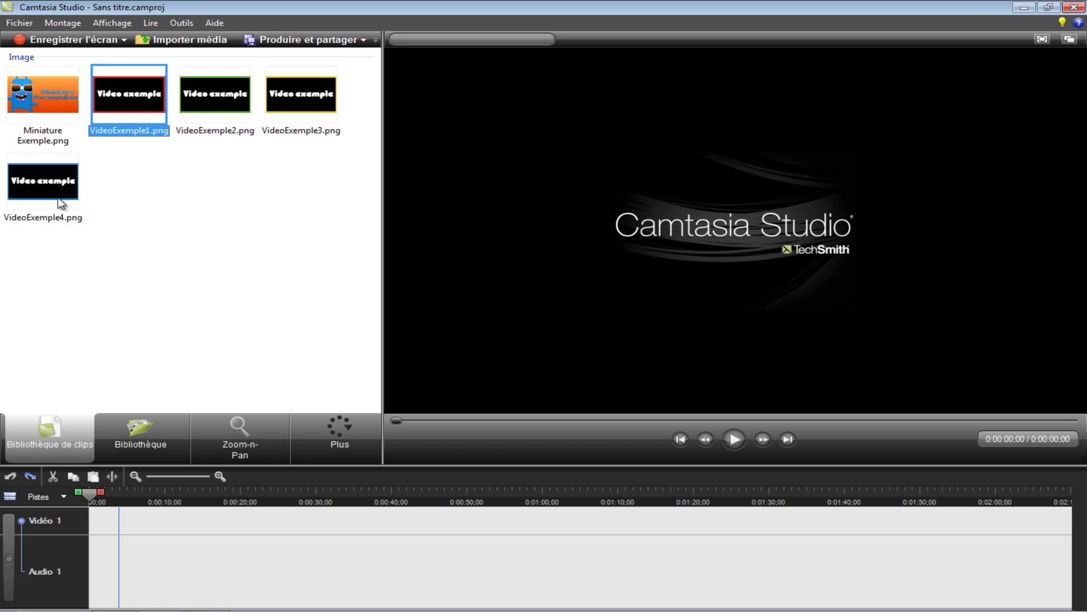
left_click(238, 103)
left_click(327, 115)
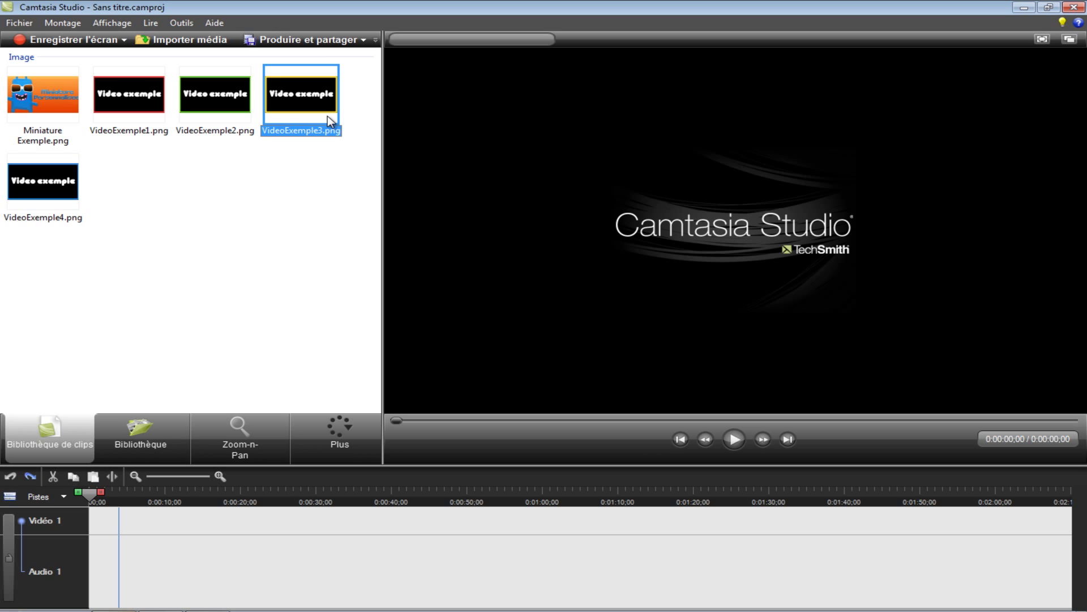
left_click(149, 96)
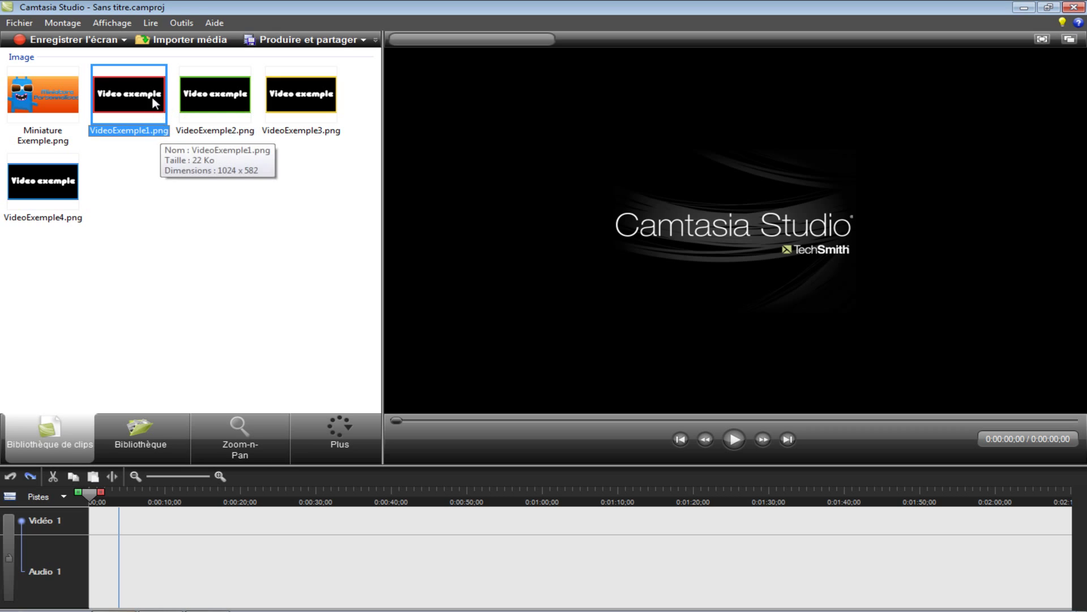
left_click(61, 98)
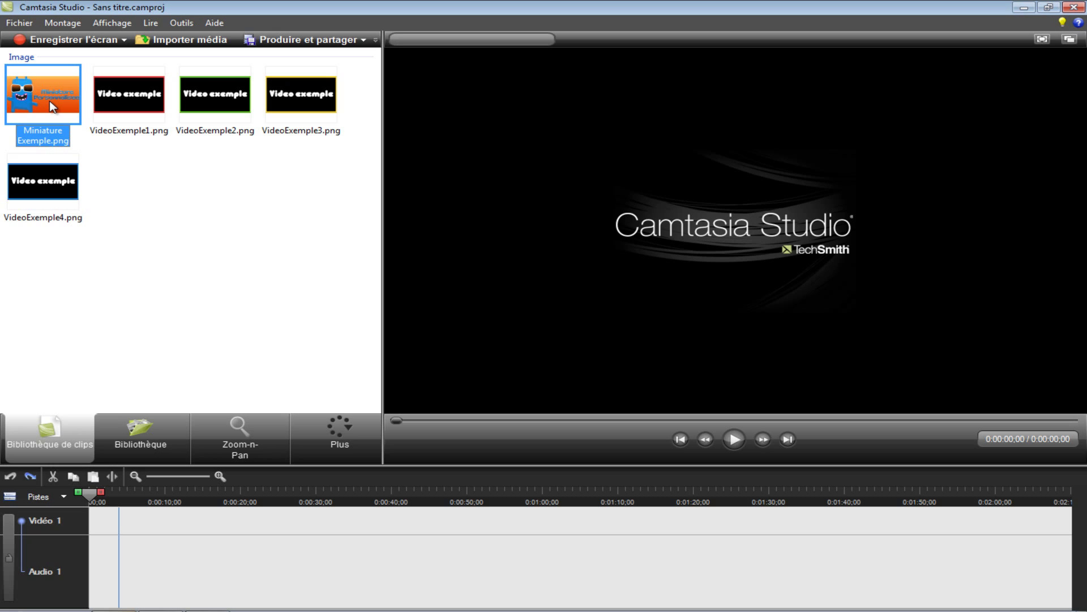
Step: Place VideoExemple1.png through VideoExemple4.png together at the start of the Vidéo 1 track
left_click(142, 105)
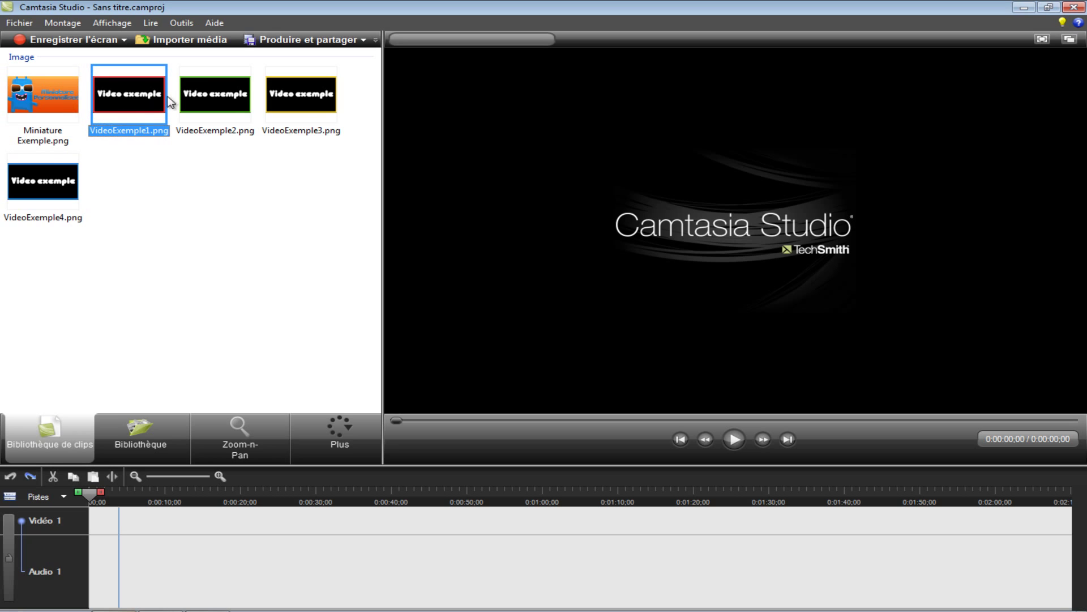
left_click(215, 88, "ctrl")
left_click(306, 108, "ctrl")
left_click(72, 186, "ctrl")
left_click_drag(111, 97, 103, 522)
Step: Set the project dimensions to the 1280 x 720 preset recommended for YouTube and HD
left_click(589, 327)
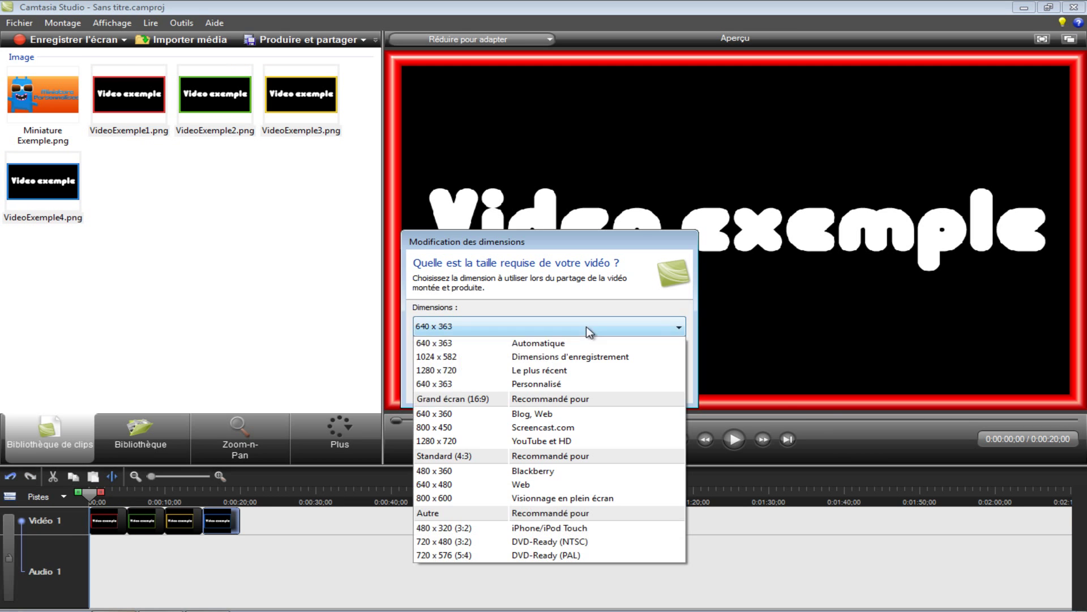
left_click(536, 441)
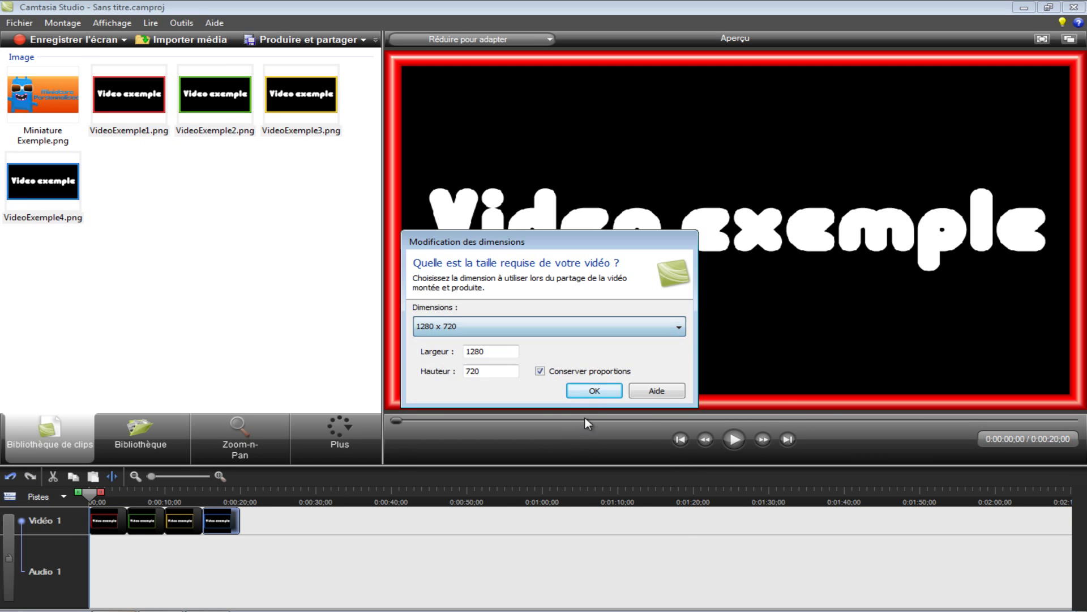
left_click(595, 390)
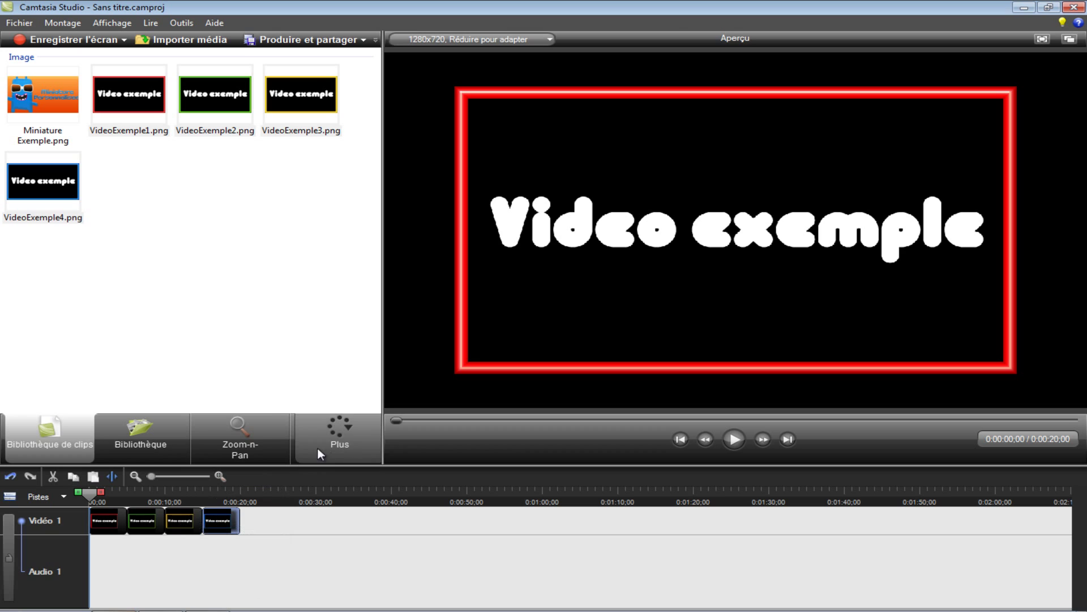
Step: With Zoom-n-Pan, snap the zoom to the video's edges for the red-framed clip and the yellow-framed clip at 0:00:10;00
left_click(259, 433)
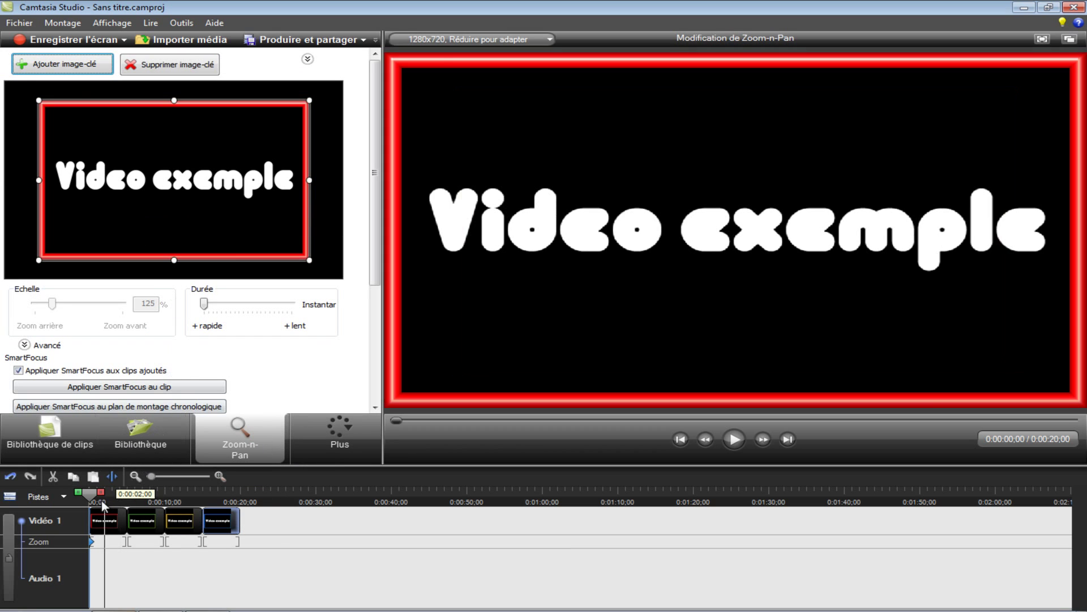
left_click_drag(104, 499, 164, 497)
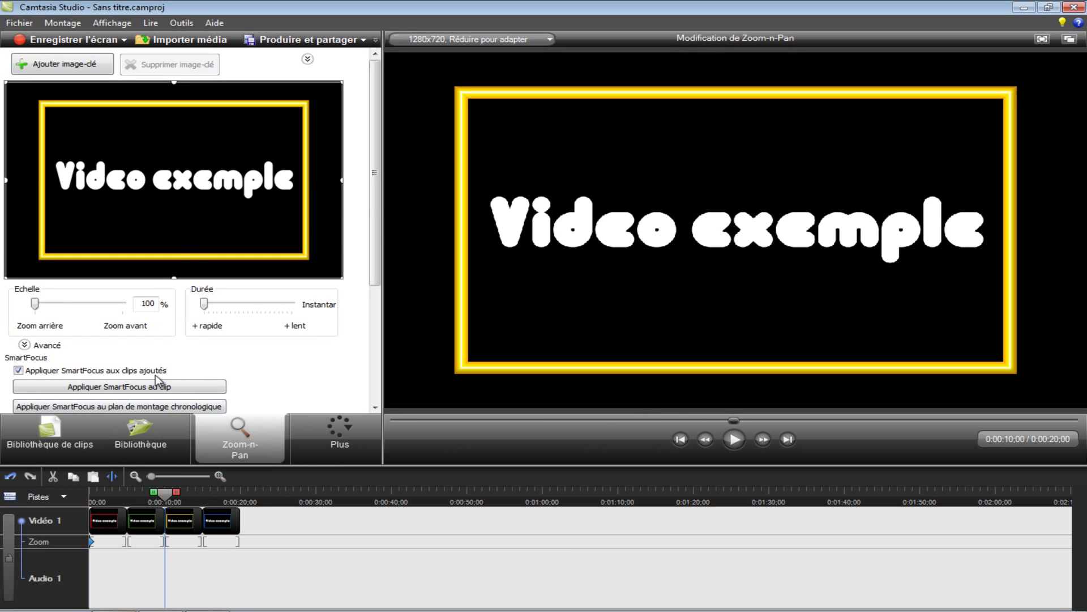
right_click(210, 188)
left_click(243, 198)
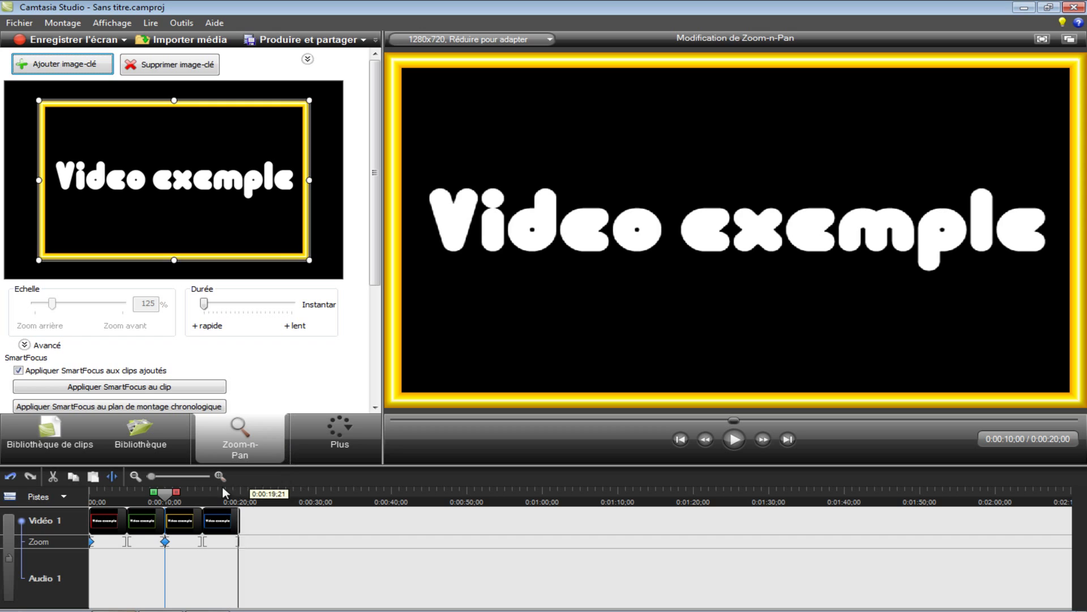
Step: Add Miniature Exemple.png from the clip library to the Vidéo 1 track directly after the blue-framed clip
left_click_drag(172, 492, 207, 492)
left_click(80, 444)
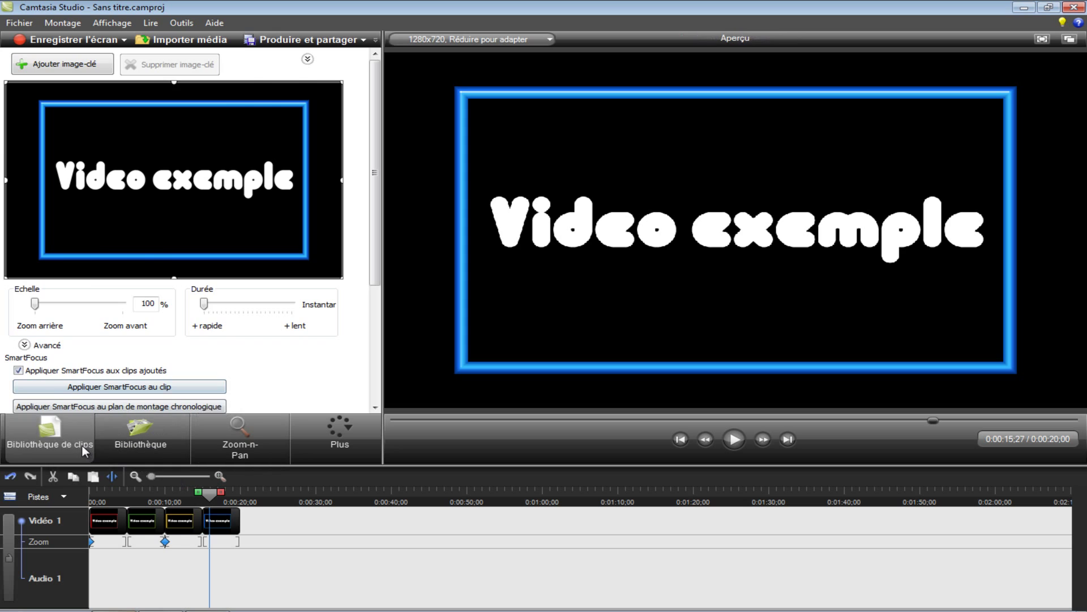
left_click(32, 111)
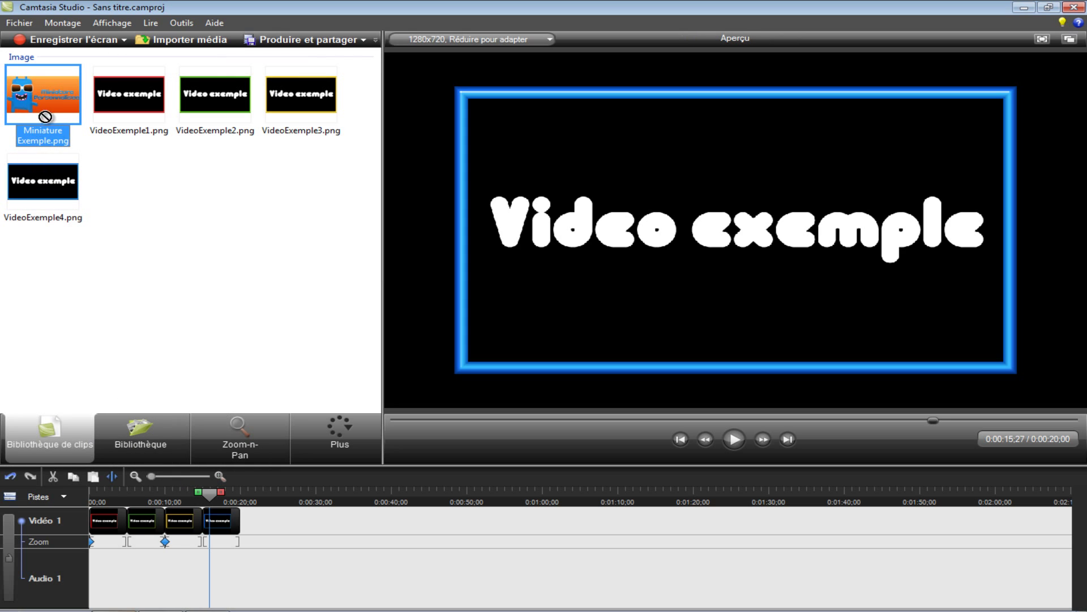
left_click_drag(44, 117, 255, 518)
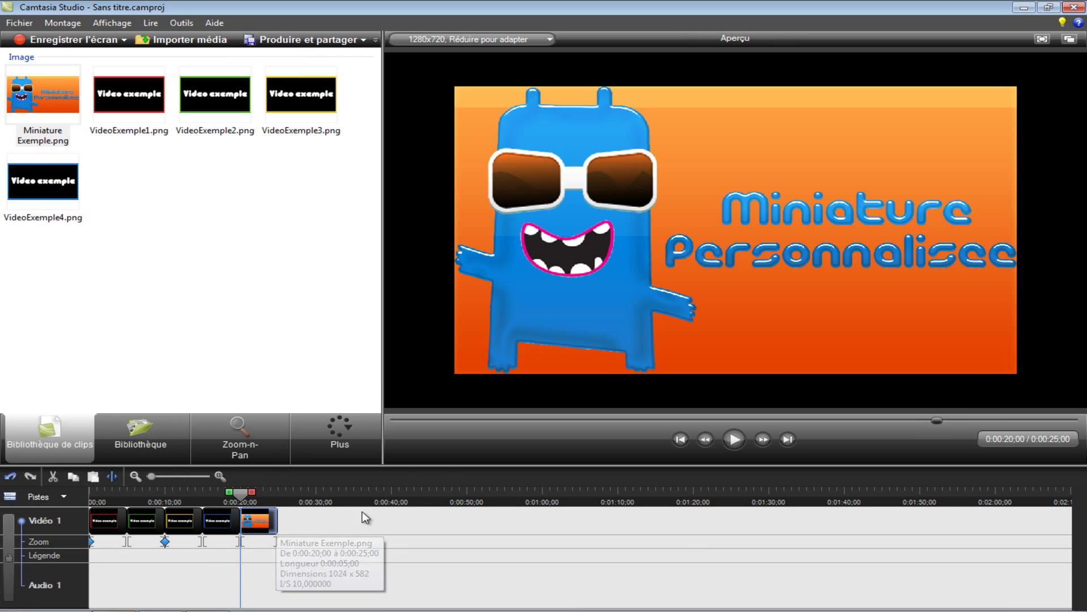
Step: Snap the Miniature Exemple.png clip's zoom to the video's edges and extend the clip's end to about 0:00:40
left_click(235, 450)
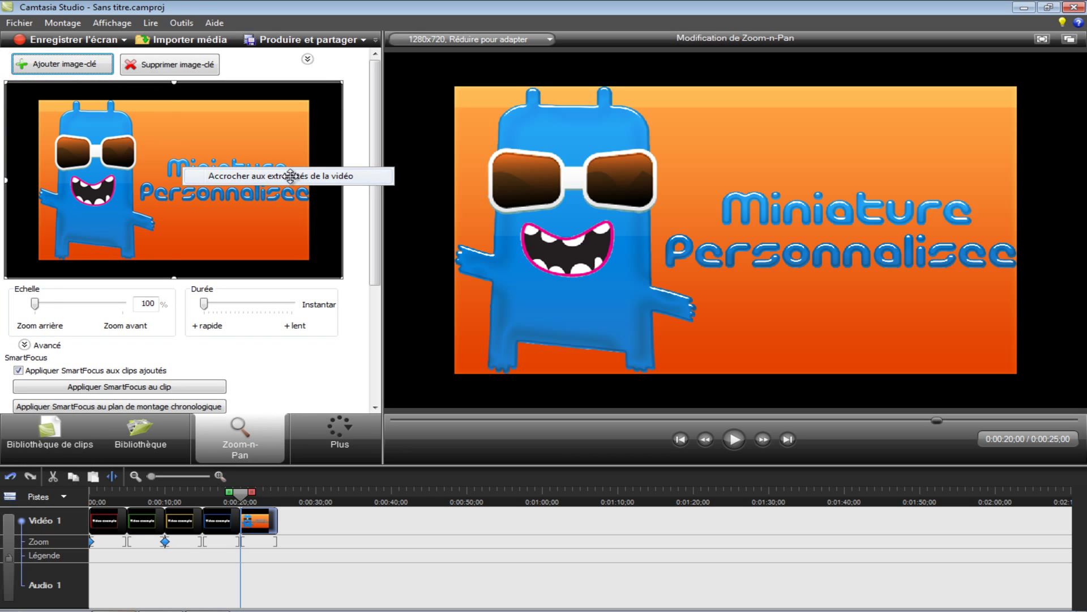
left_click(290, 176)
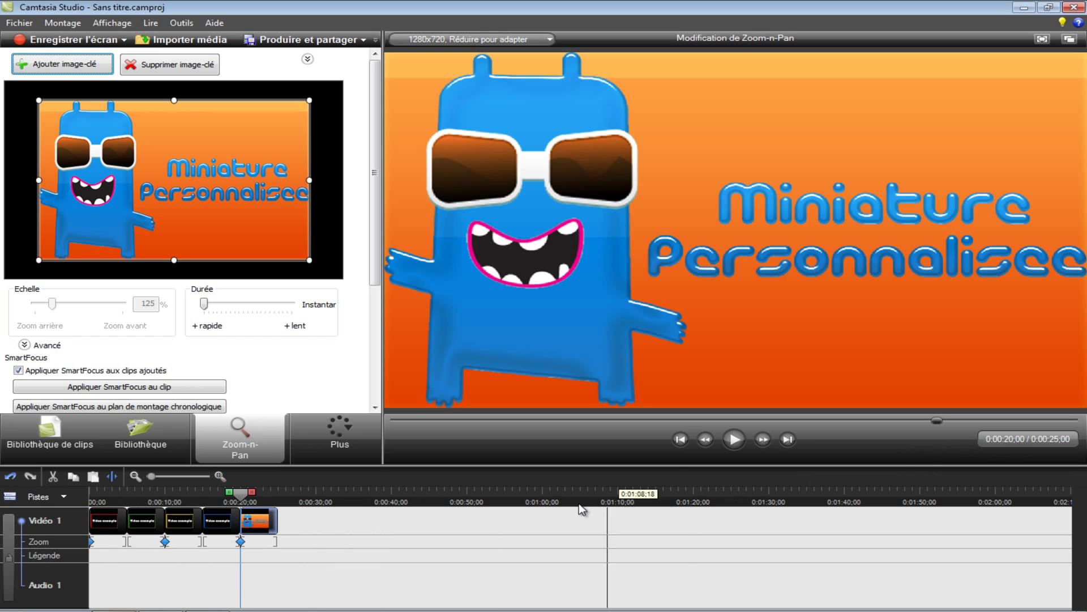
left_click_drag(277, 521, 392, 519)
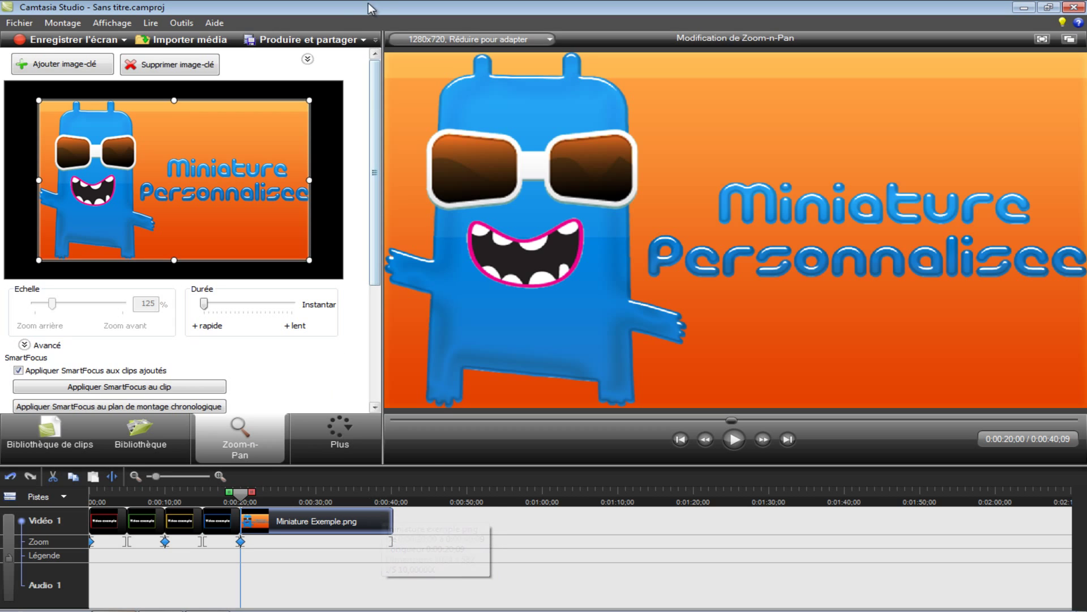
Step: Produce the video with the FULL HD Youtube preset under the name "Test tuto miniature"
left_click(321, 41)
left_click(568, 172)
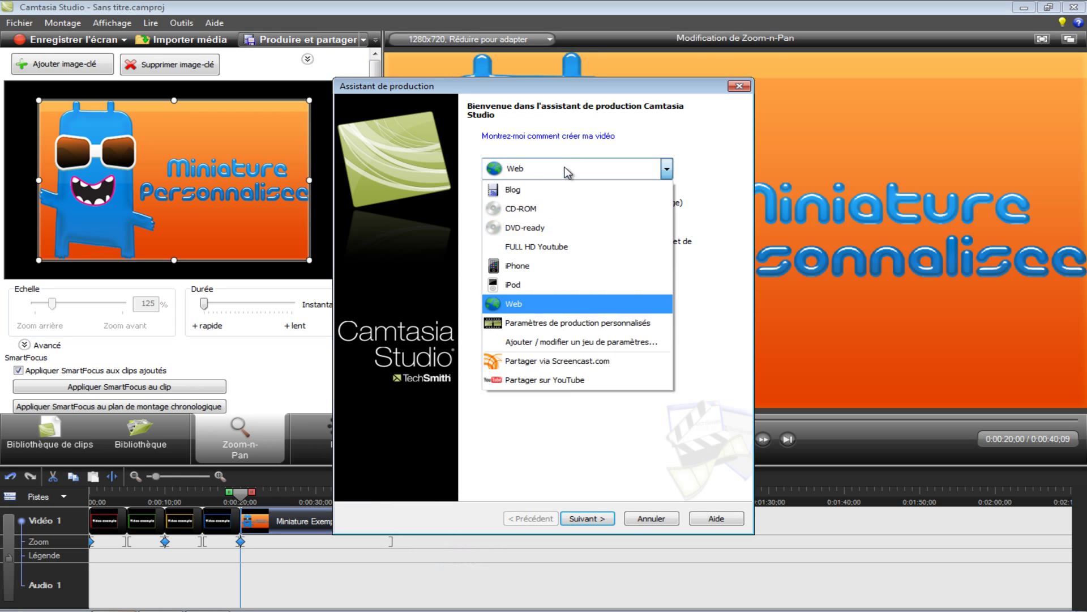
left_click(545, 248)
left_click(598, 523)
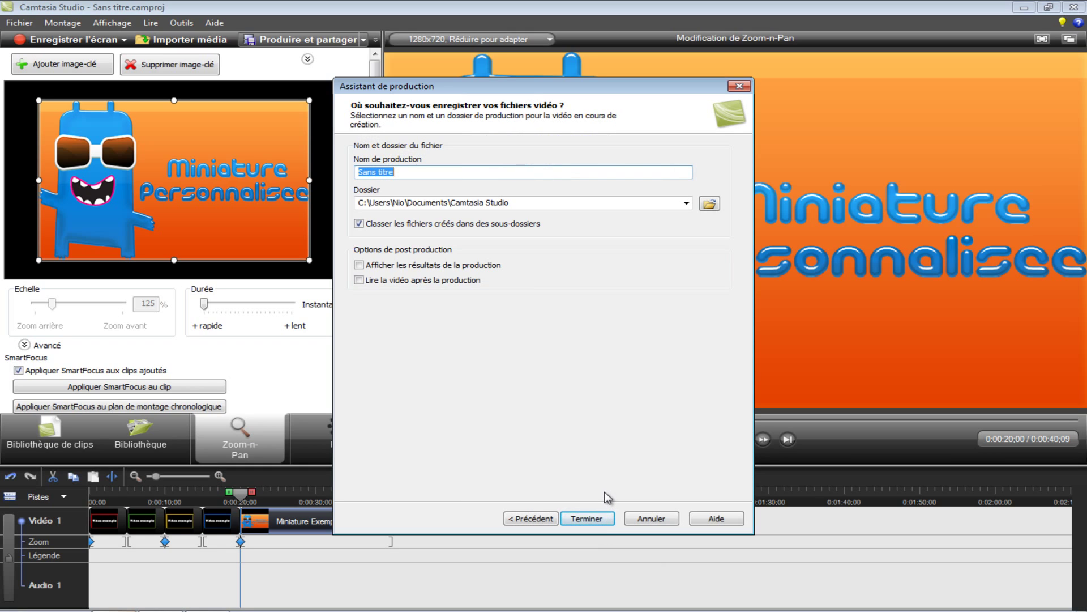
type("Test tuto miniature")
left_click(586, 519)
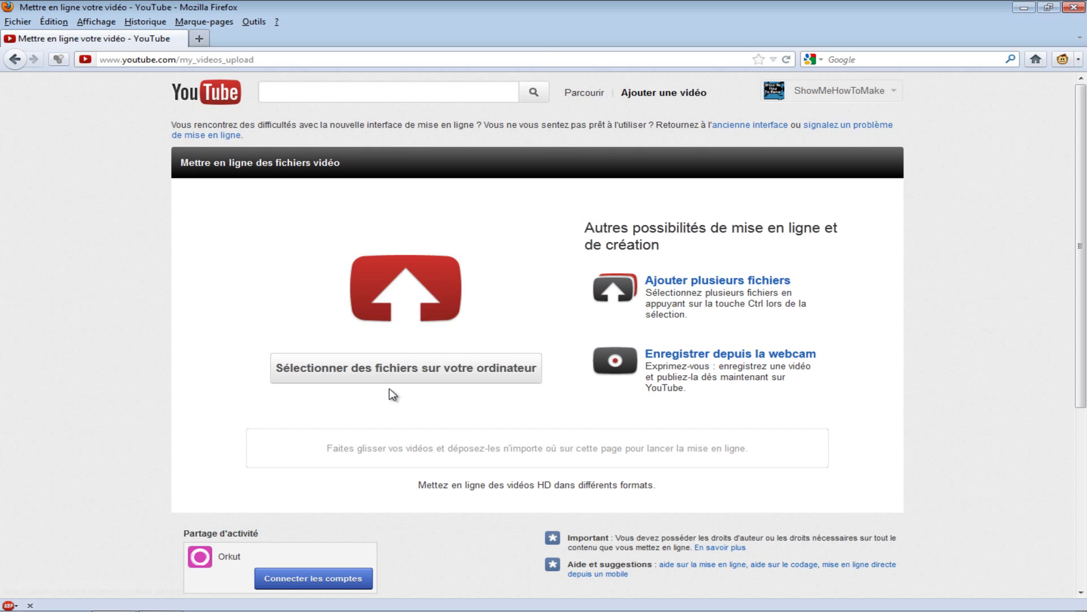
Step: On YouTube's upload page in Firefox, upload Exemple video tuto.mp4 from the Exemple video tuto folder in Camtasia Studio
left_click(404, 376)
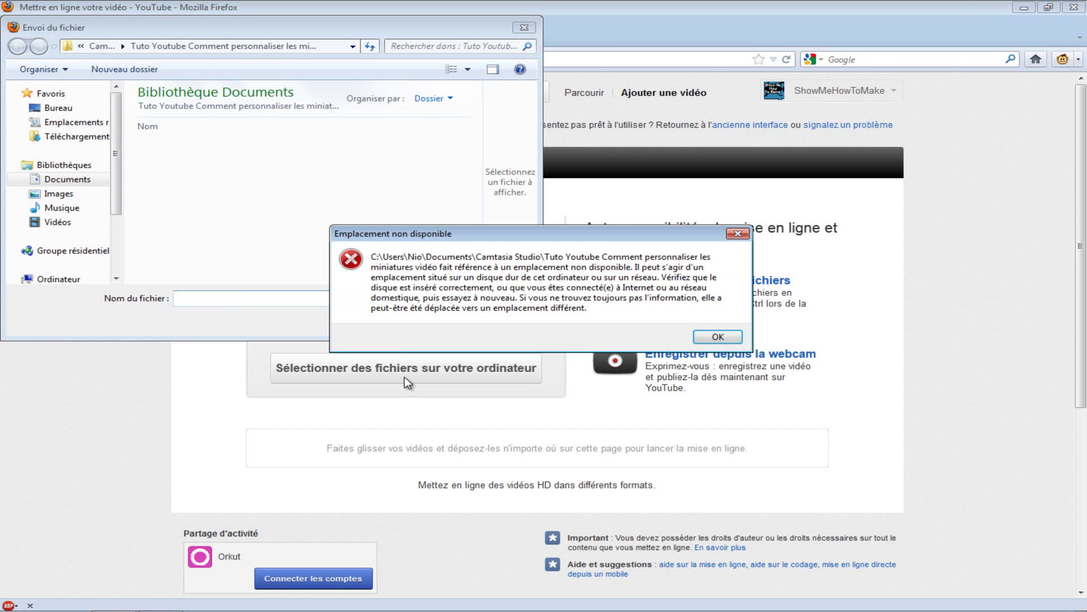
left_click(718, 337)
left_click(105, 45)
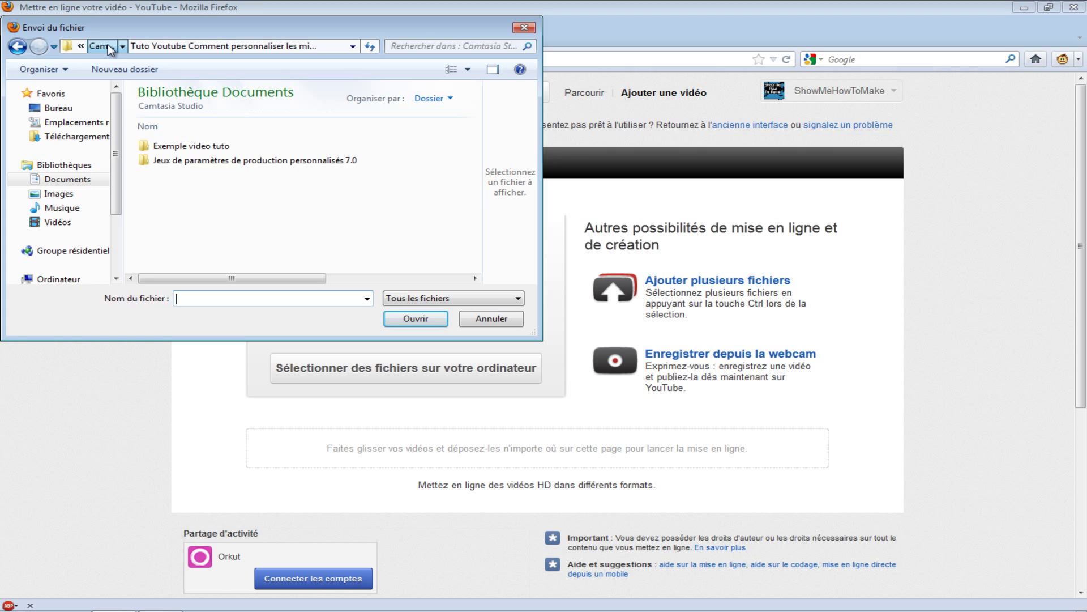
double_click(199, 147)
left_click(218, 145)
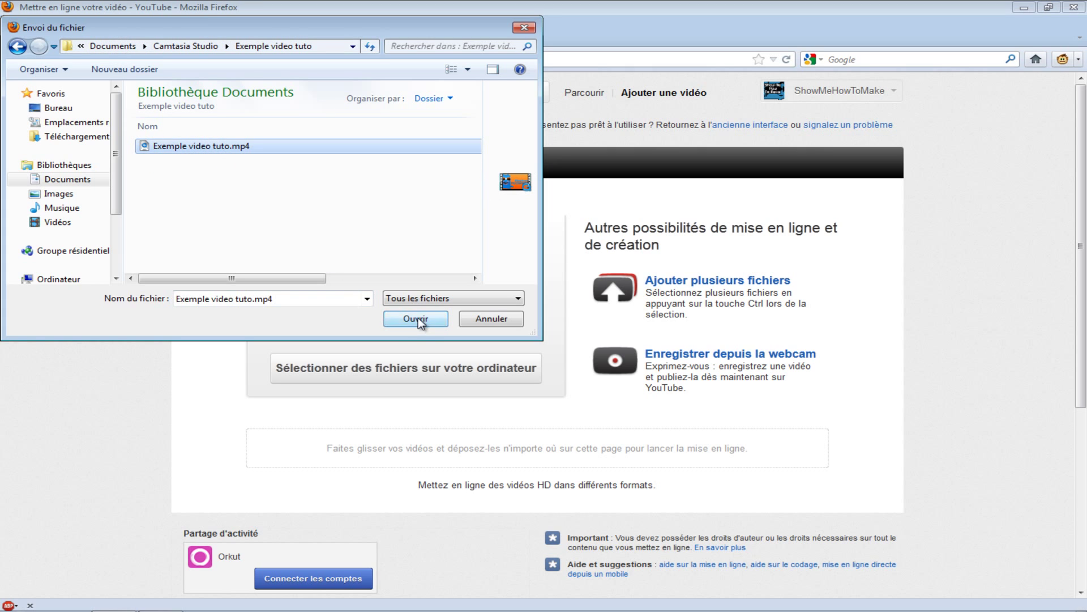
left_click(417, 318)
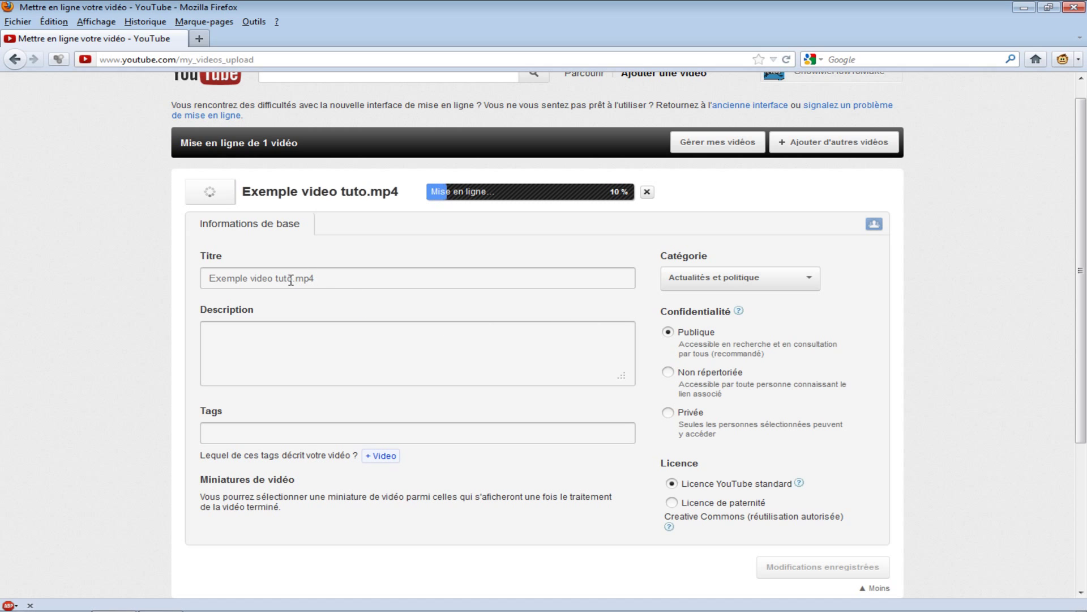
Step: Remove the .mp4 extension from the video title and set the confidentiality to Privée
left_click_drag(292, 278, 389, 278)
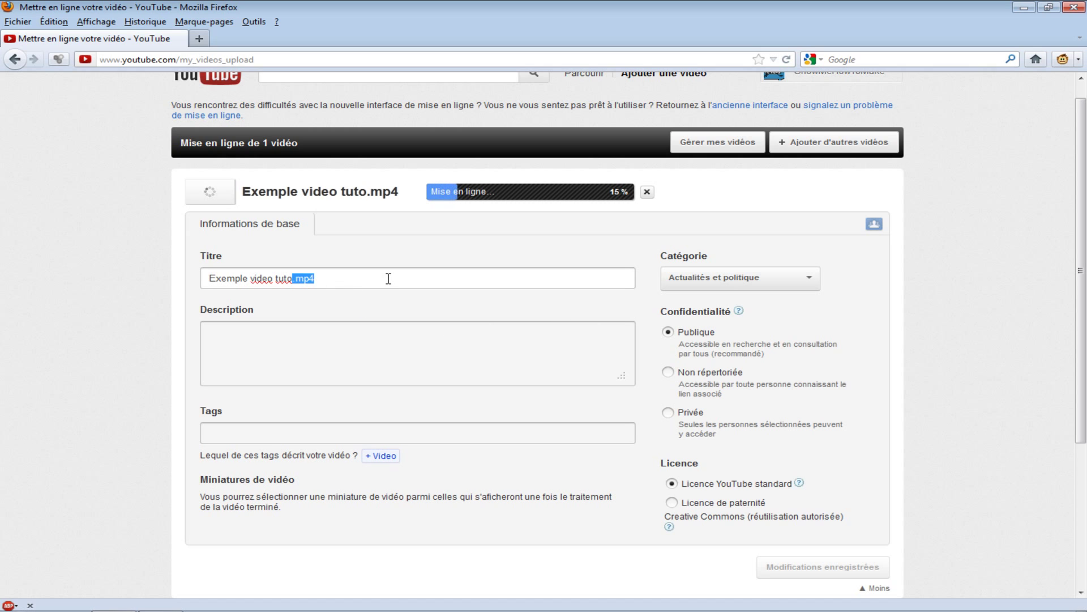
key("BackSpace")
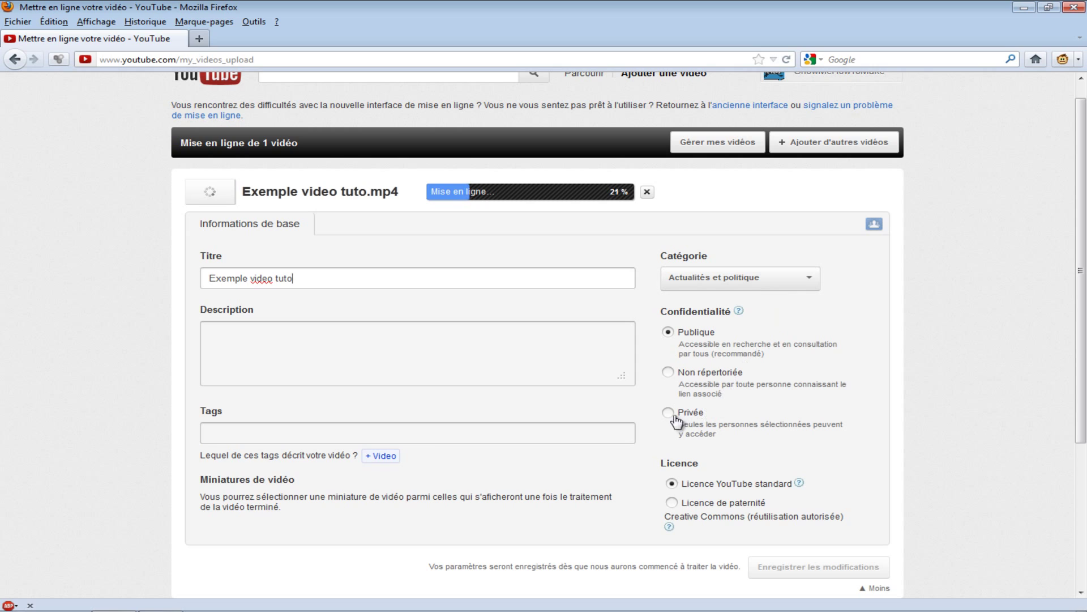
left_click(669, 416)
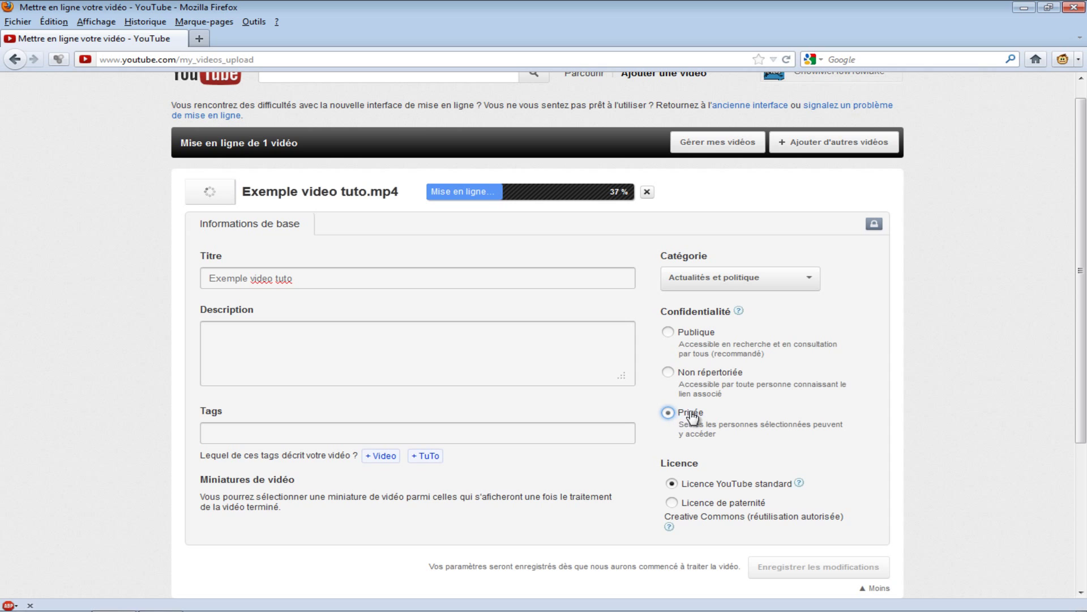
Step: Set the video's category to Éducation and its licence to Licence de paternité Creative Commons
left_click(770, 275)
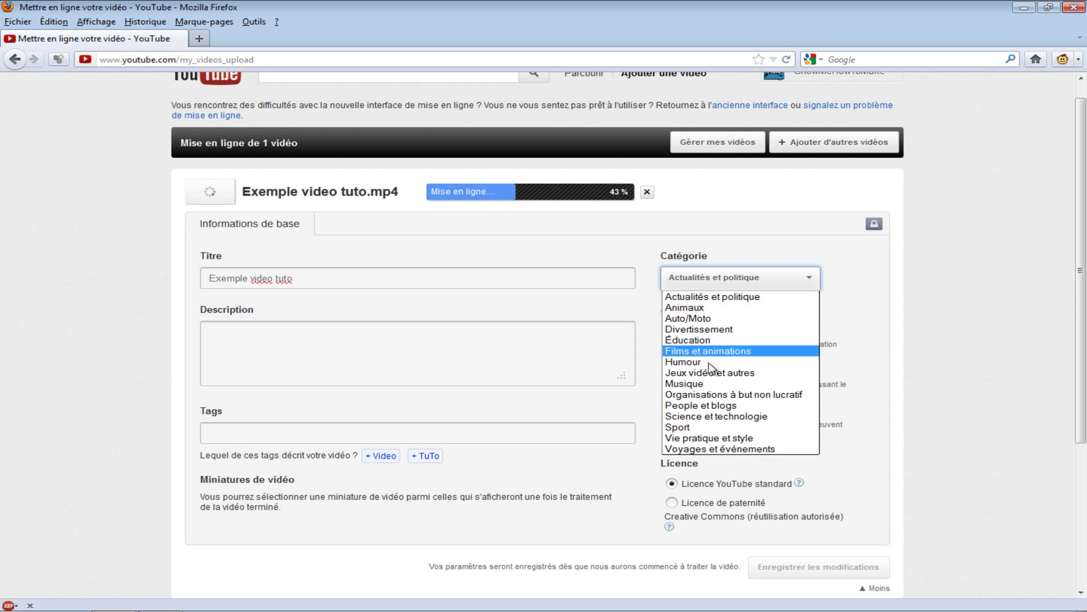
left_click(702, 342)
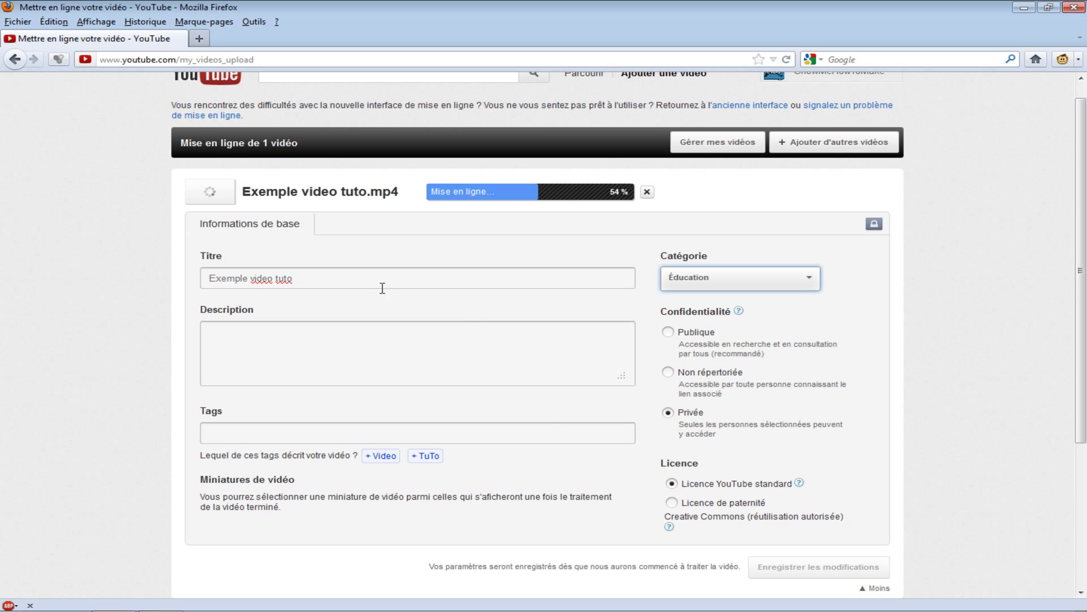
left_click(673, 504)
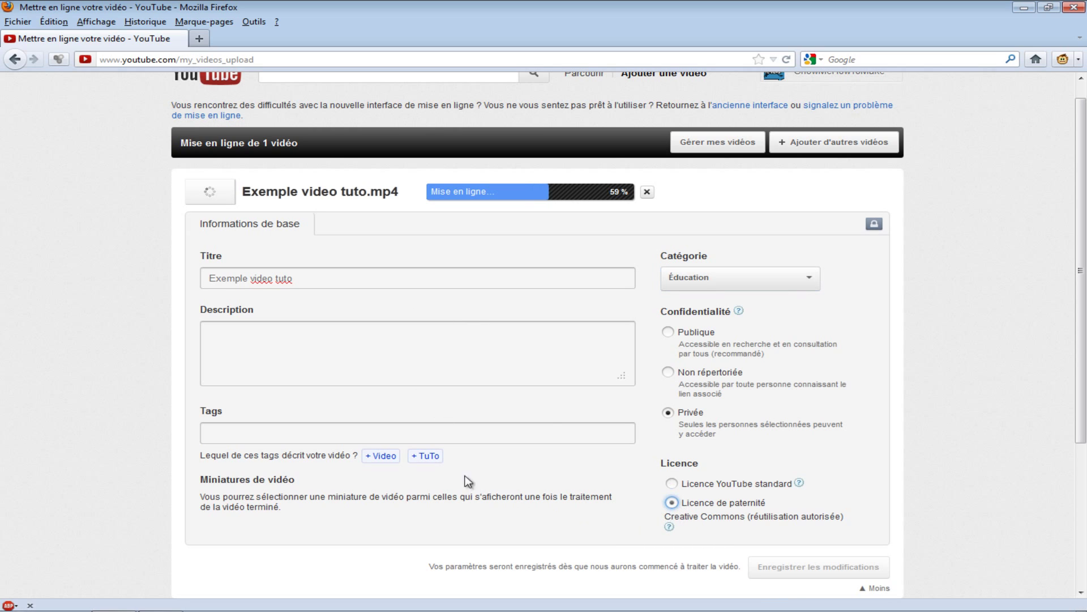
Step: Copy the title "Exemple video tuto" into the video's description and tags
left_click(436, 348)
left_click(296, 277)
left_click_drag(284, 287, 169, 297)
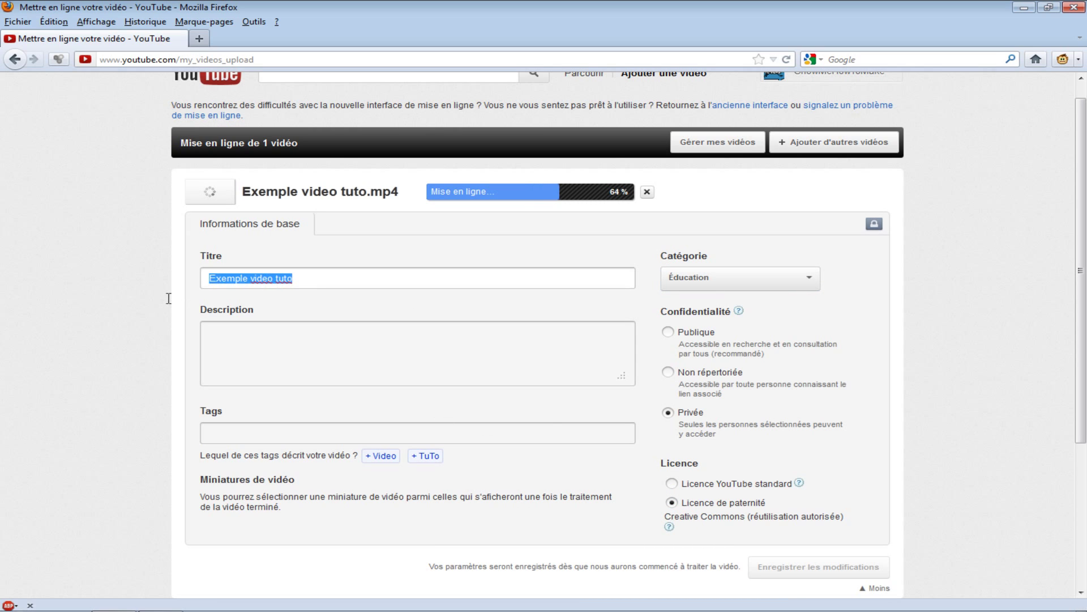
key("ctrl+c")
left_click(269, 328)
key("ctrl+v")
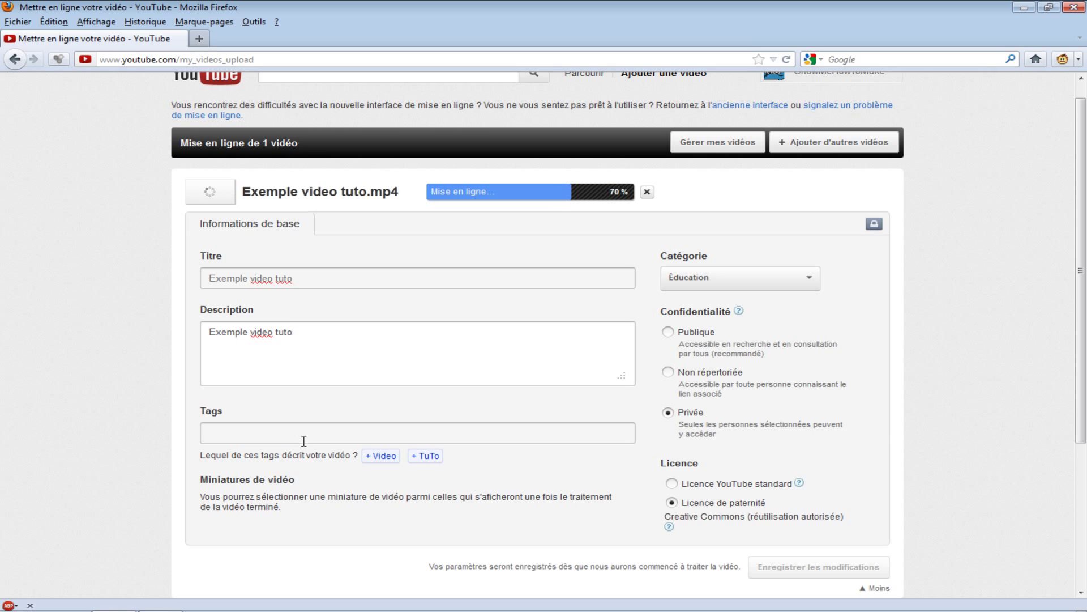
left_click(301, 441)
key("ctrl+v")
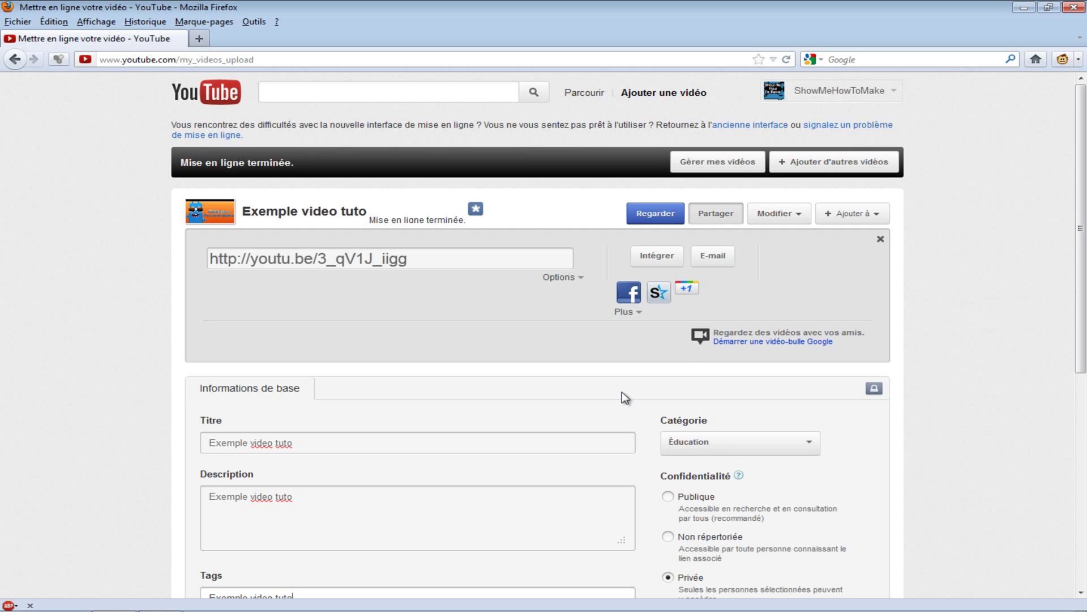
Step: Choose the third thumbnail, showing the blue character and "Miniature Personnalisée", as the video's thumbnail and save the changes
scroll(622, 396, "down", 4)
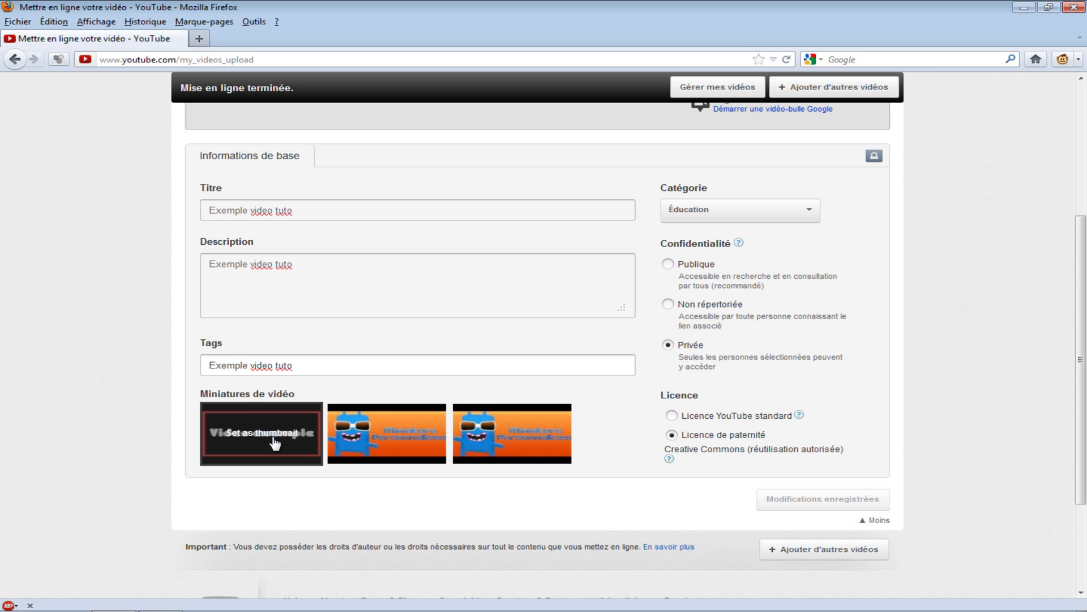
mouse_move(405, 443)
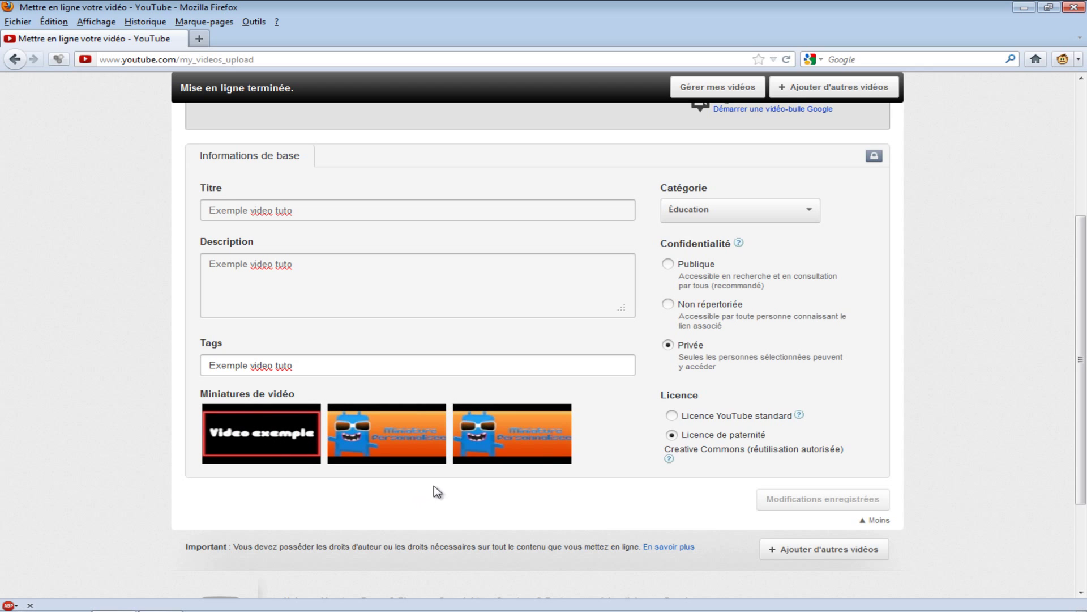
mouse_move(540, 451)
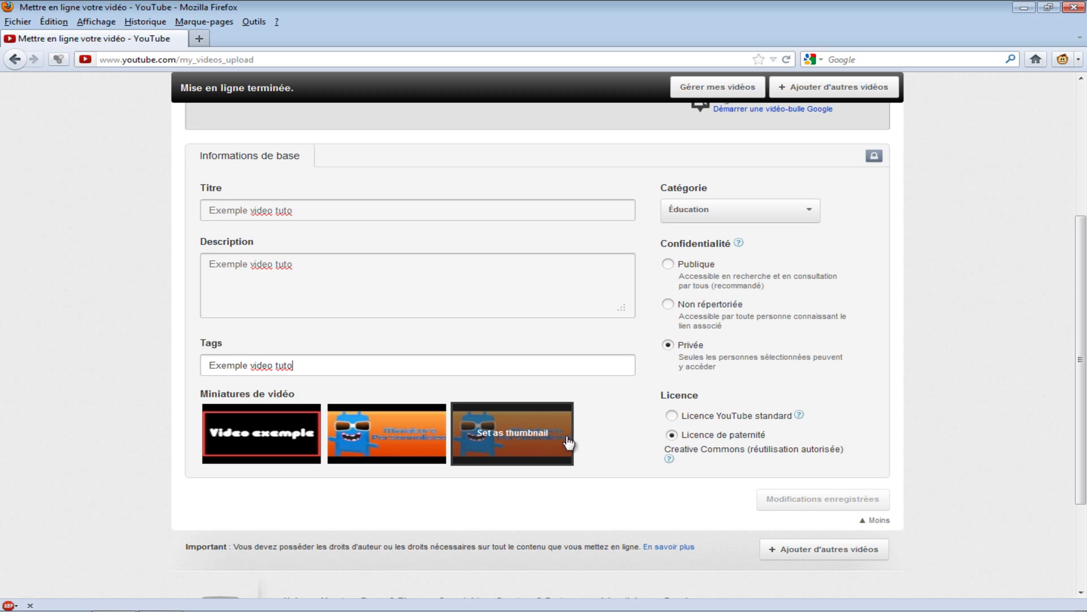
left_click(528, 435)
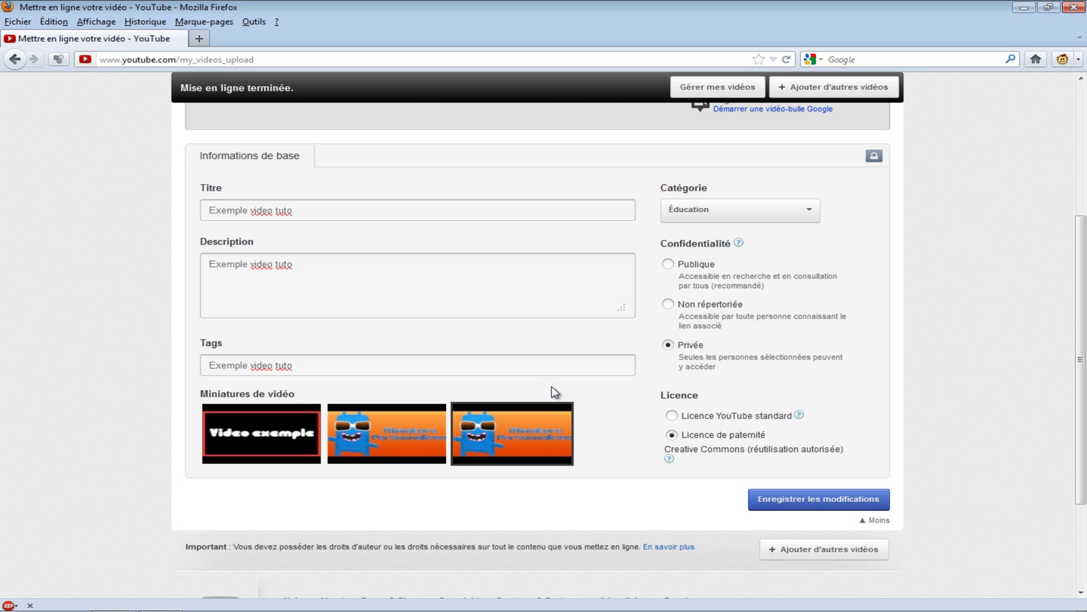
left_click(802, 498)
Step: Open the Retouches editor for the Exemple video tuto video
scroll(804, 422, "up", 5)
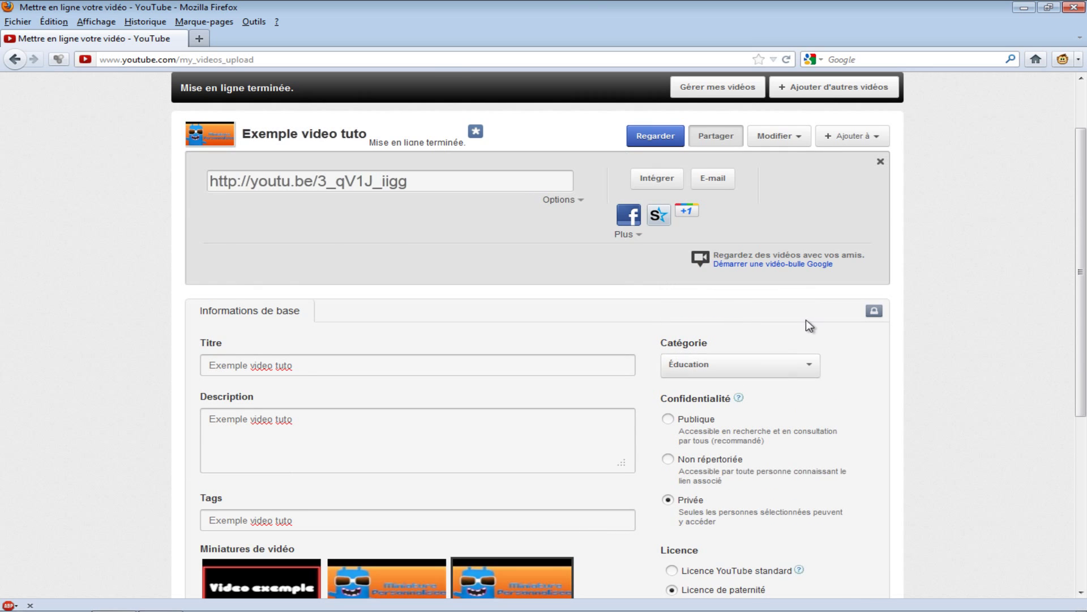
scroll(801, 295, "up", 3)
left_click(792, 218)
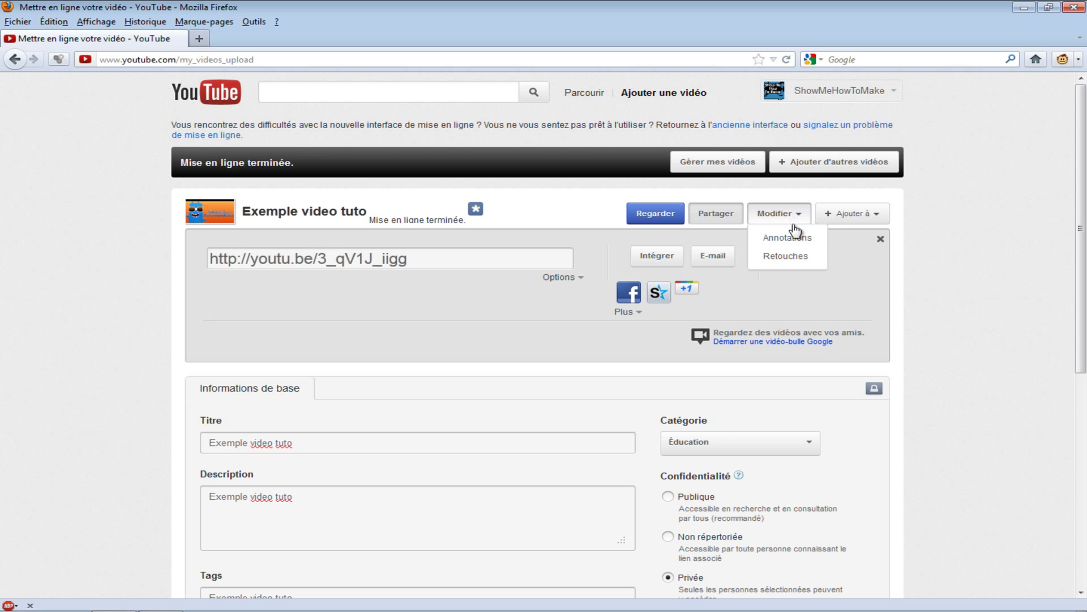
left_click(789, 259)
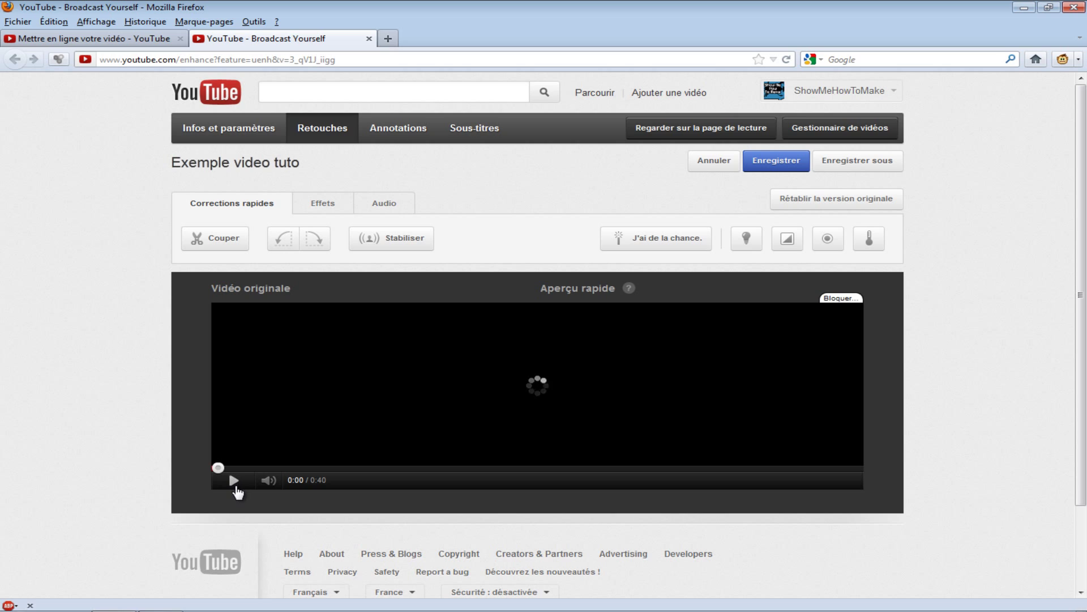
Step: Cut the end of the video at 0:20.5, just after the custom thumbnail image begins, and finish the trimming
left_click(215, 238)
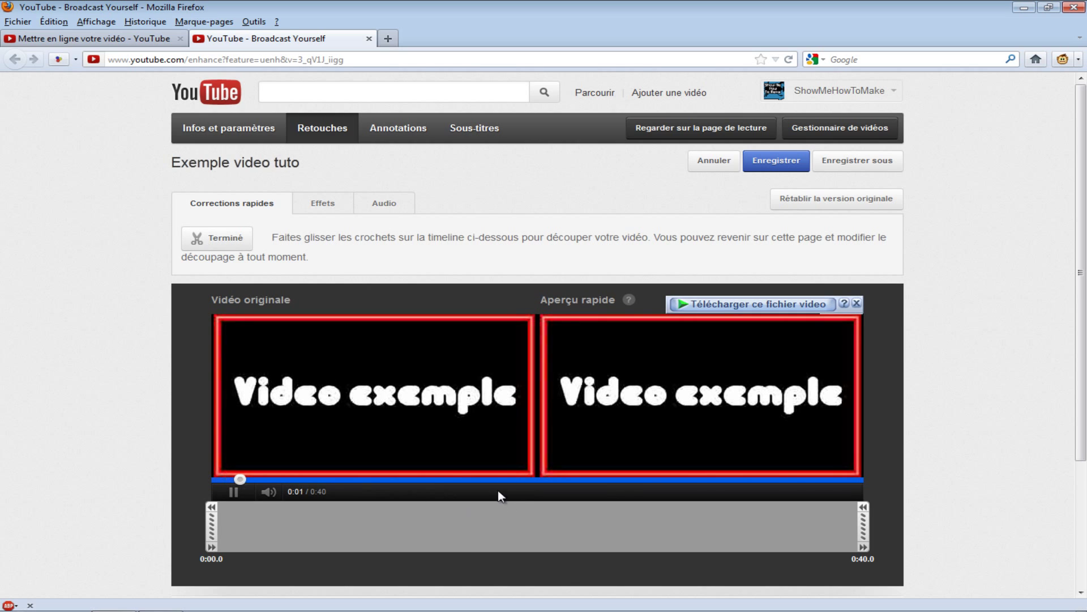
left_click(537, 480)
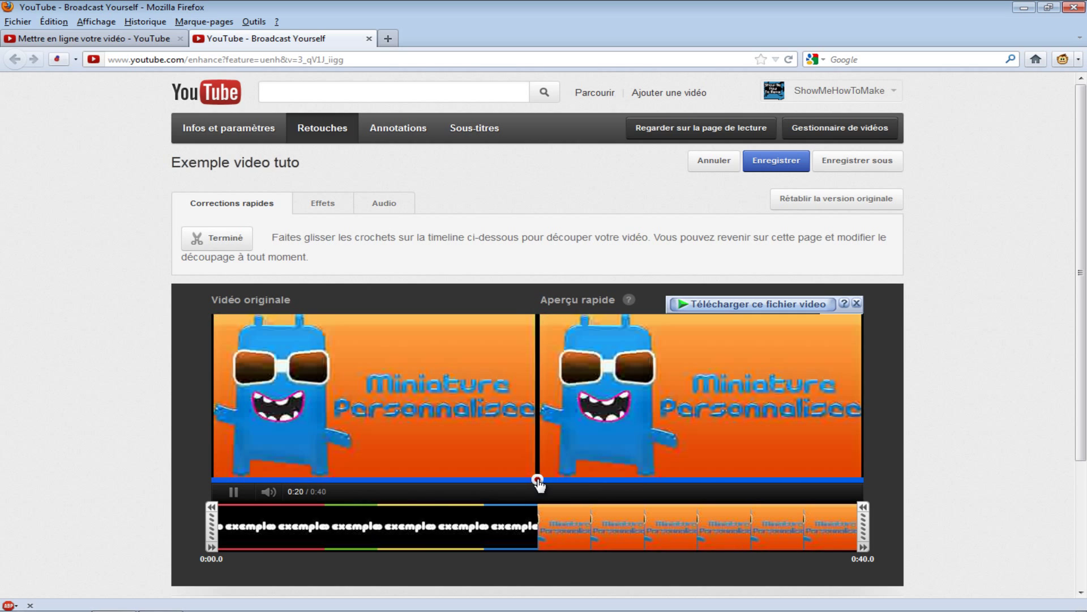
left_click(547, 526)
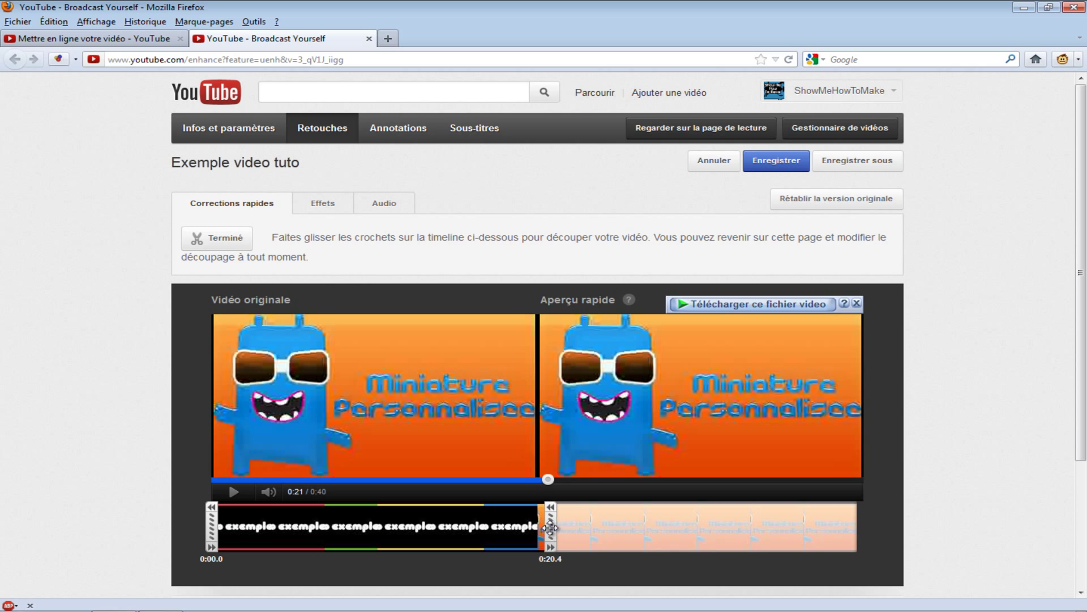
left_click_drag(550, 528, 545, 528)
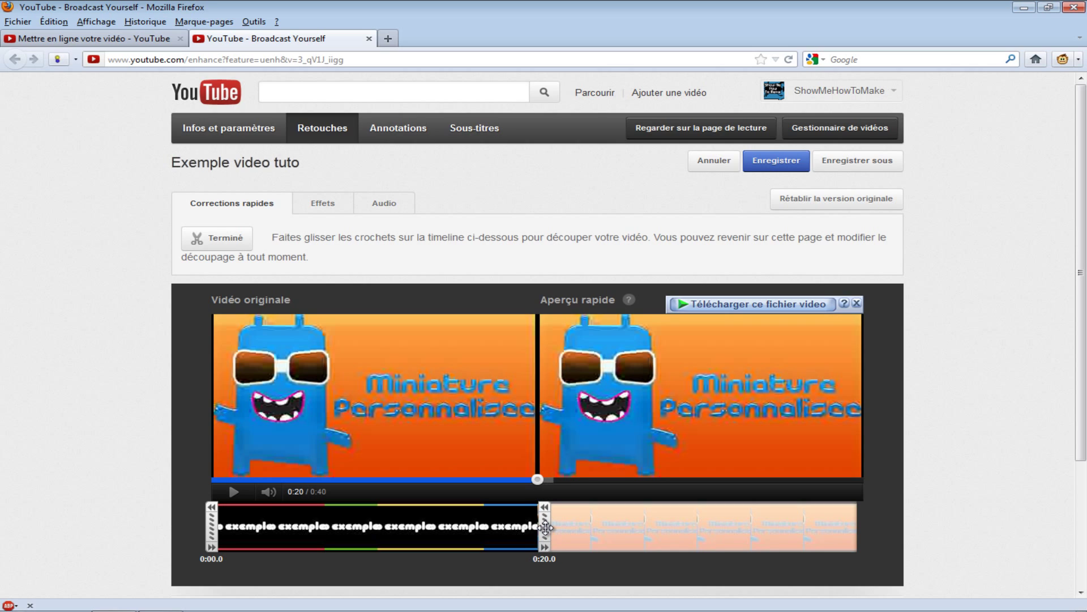
left_click_drag(545, 528, 552, 528)
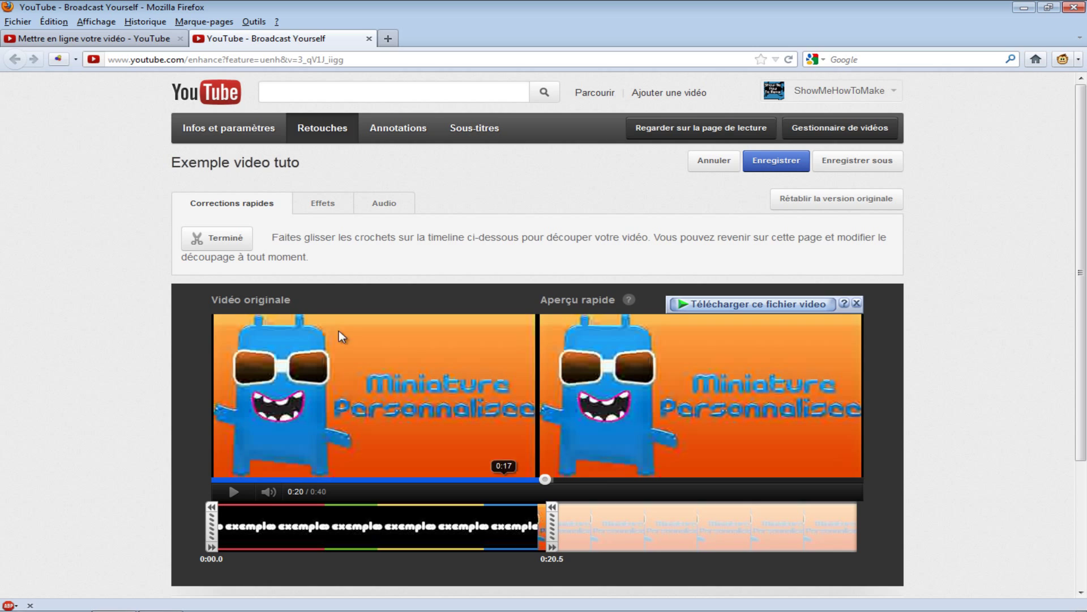
left_click(225, 239)
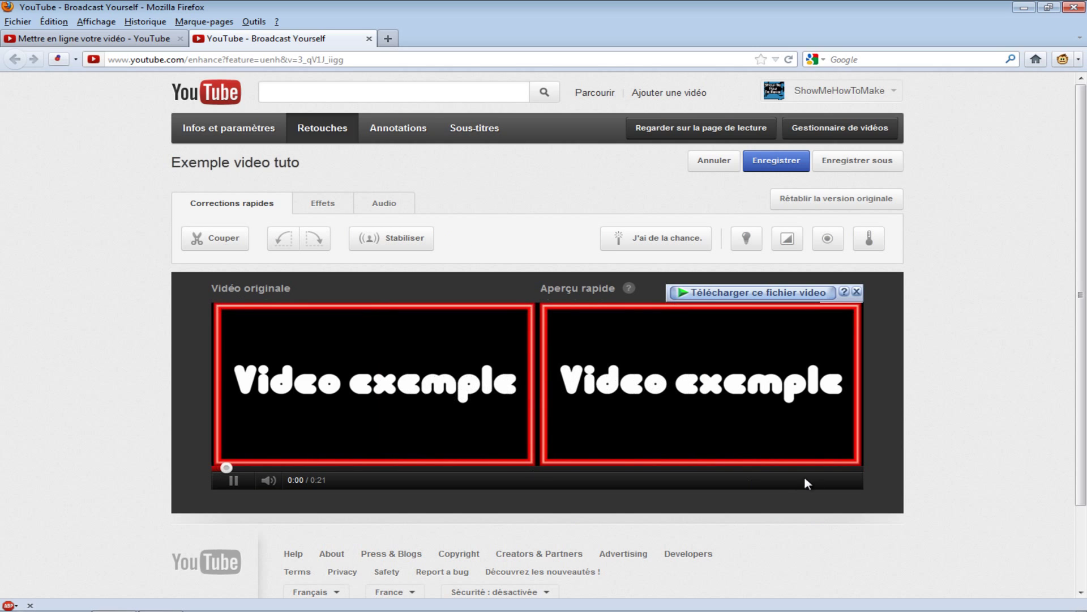
Step: Preview the end of the trimmed video, then save the retouches over the original and accept the processing notice
left_click(769, 467)
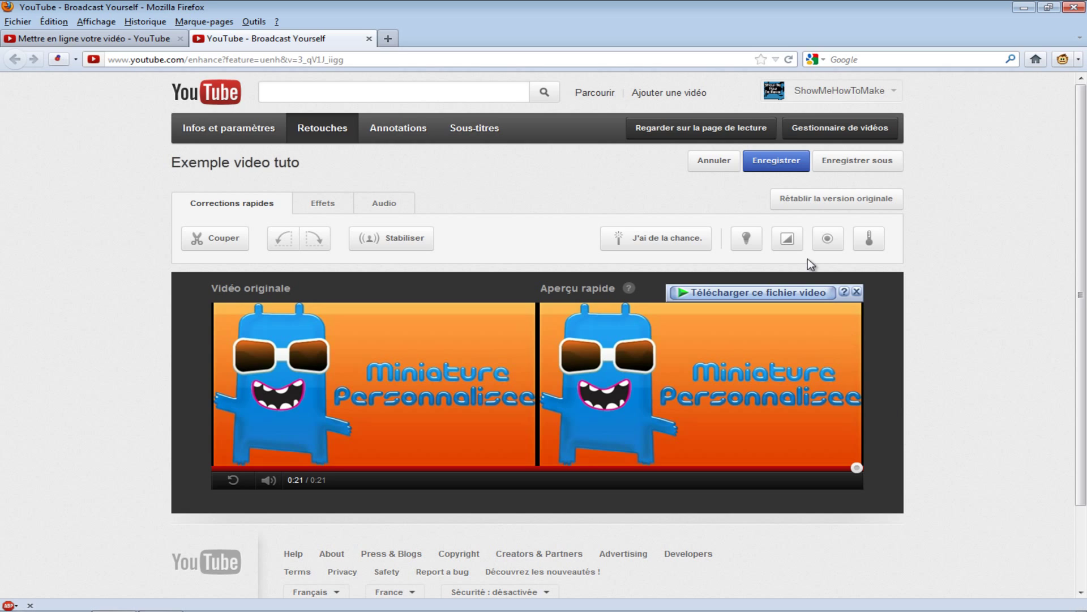
mouse_move(787, 238)
left_click(766, 167)
left_click(857, 292)
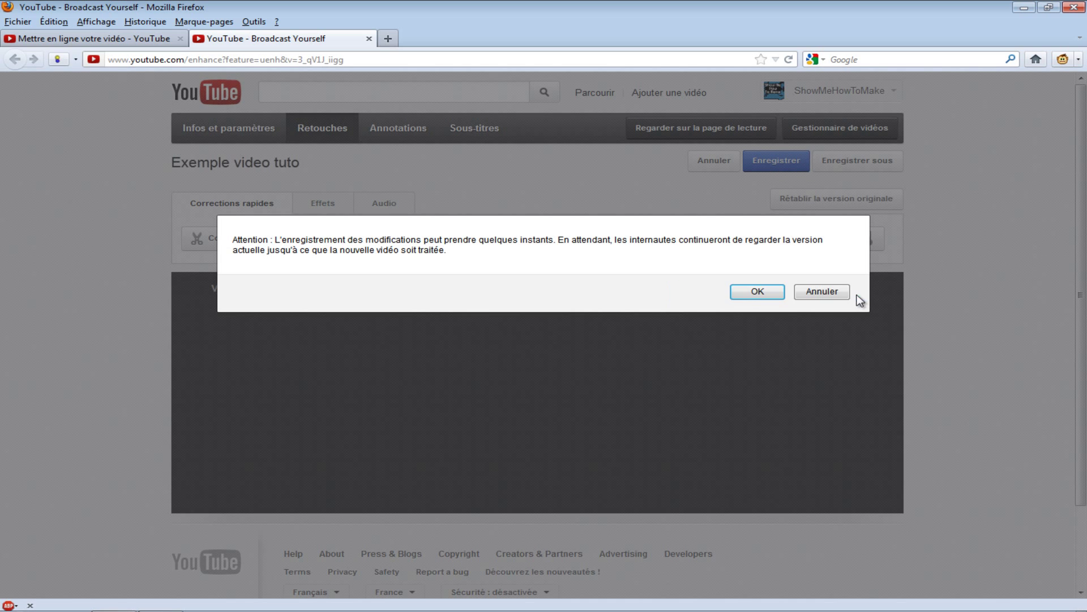
left_click(758, 292)
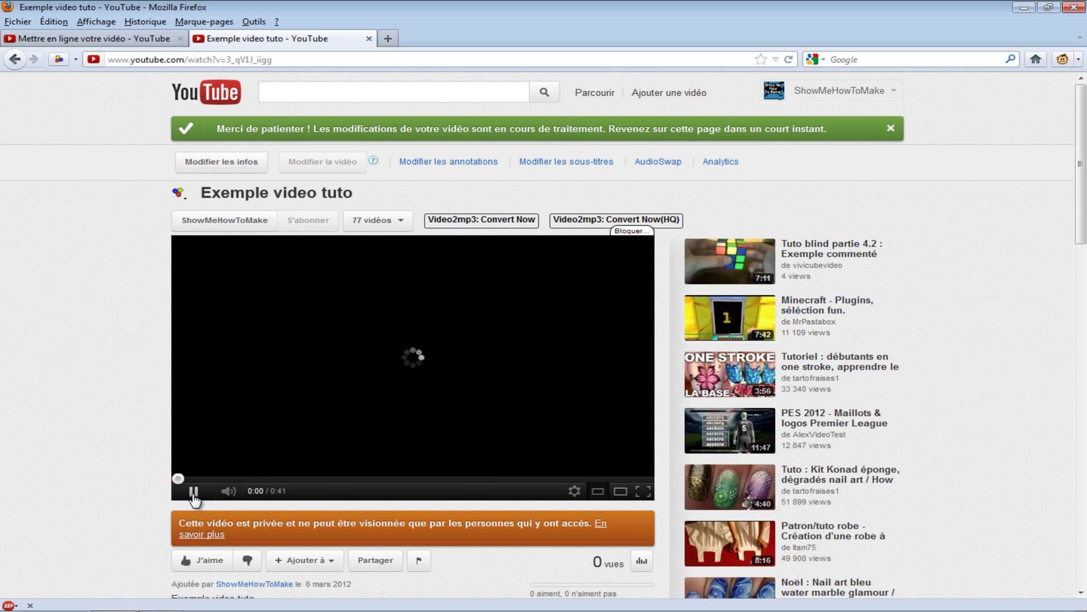
Step: Pause the video's playback and go to the account's Gestionnaire de vidéos
left_click(193, 492)
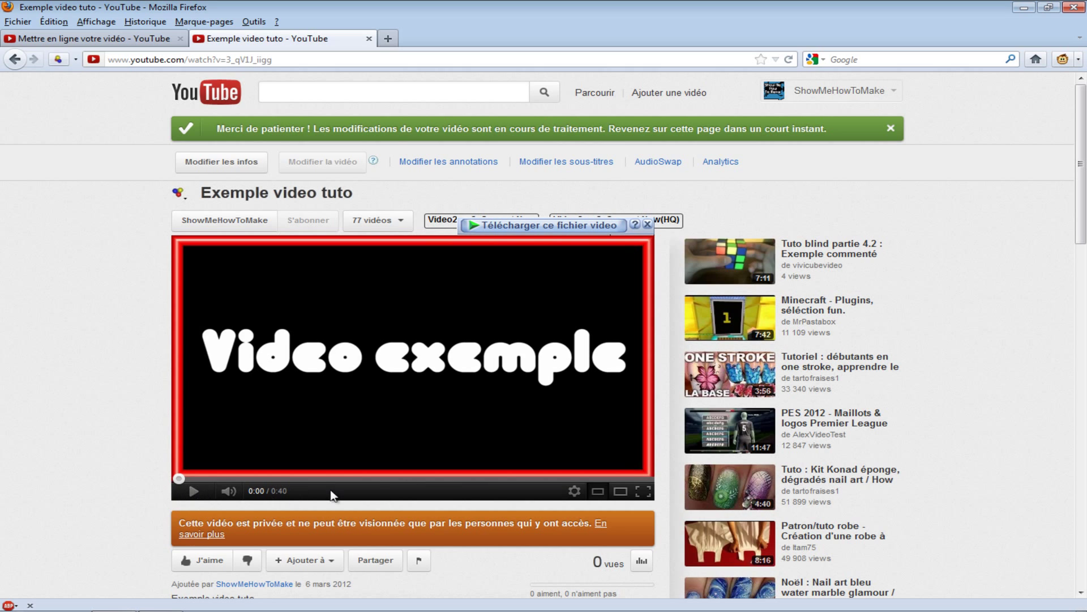
left_click(859, 94)
left_click(820, 143)
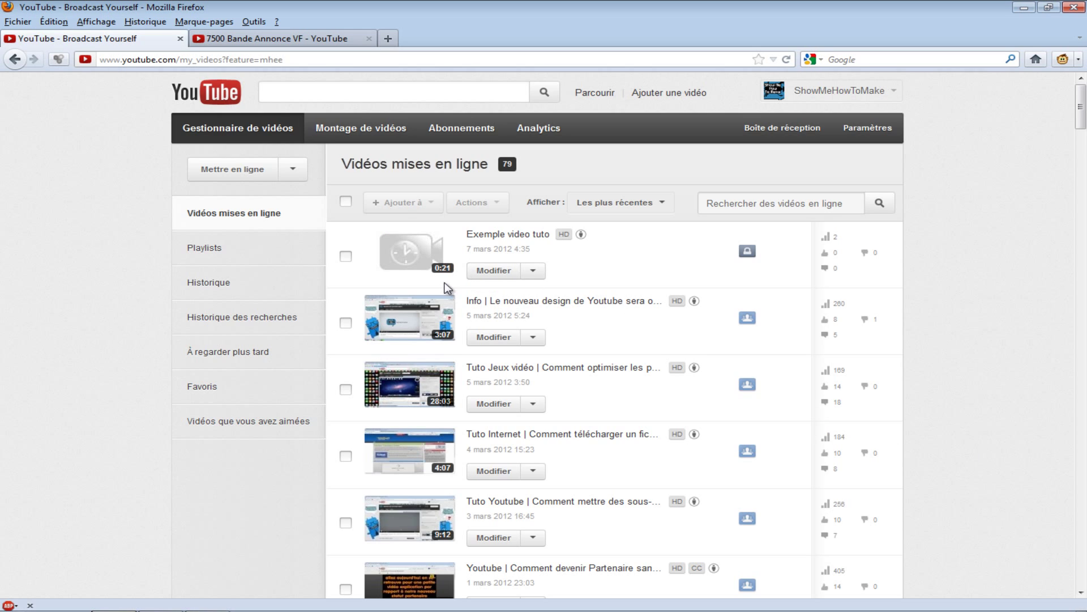
Step: Set the confidentiality of Exemple video tuto to Publique in the list of uploaded videos and dismiss the notification
mouse_move(439, 256)
left_click(346, 259)
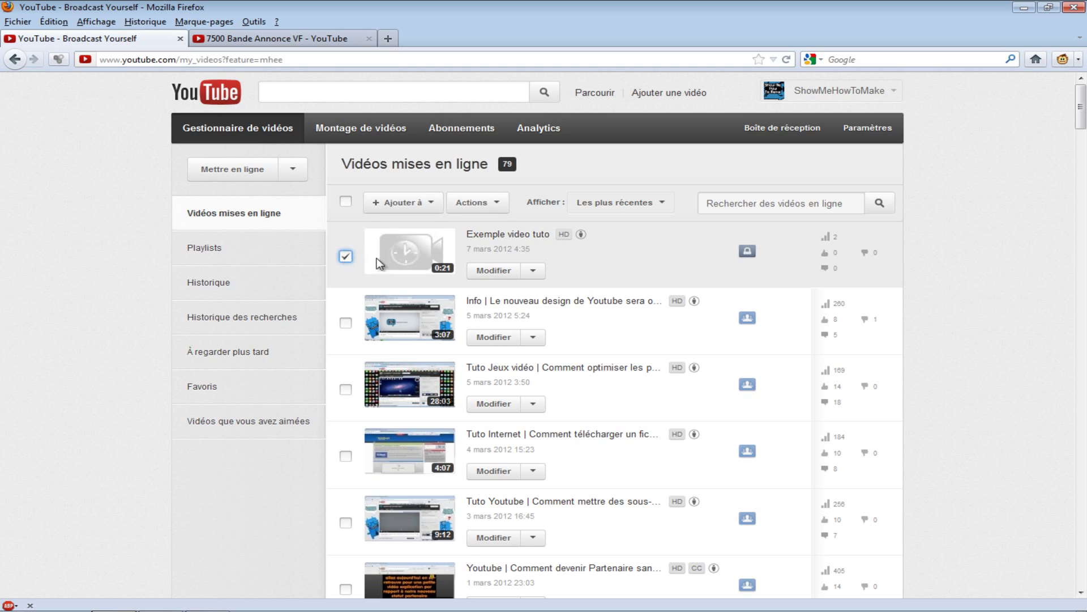
left_click(497, 210)
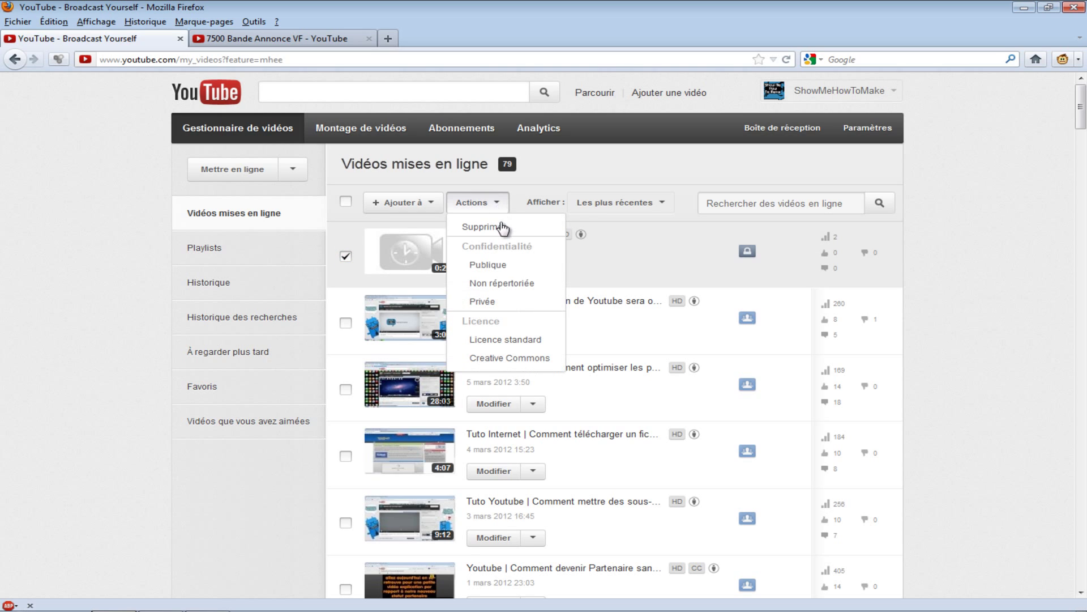
left_click(497, 266)
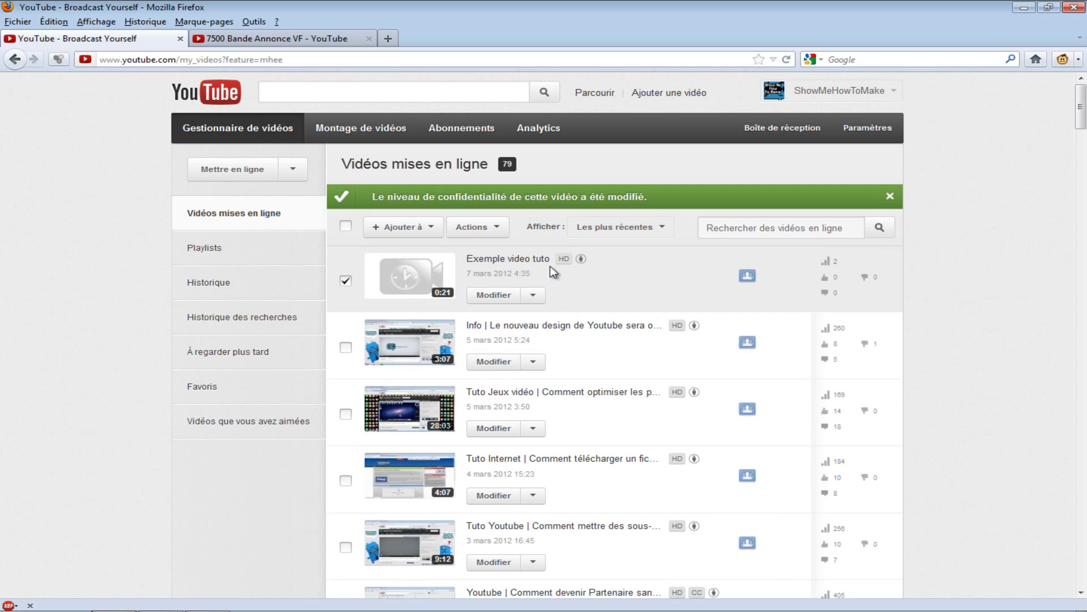
left_click(889, 198)
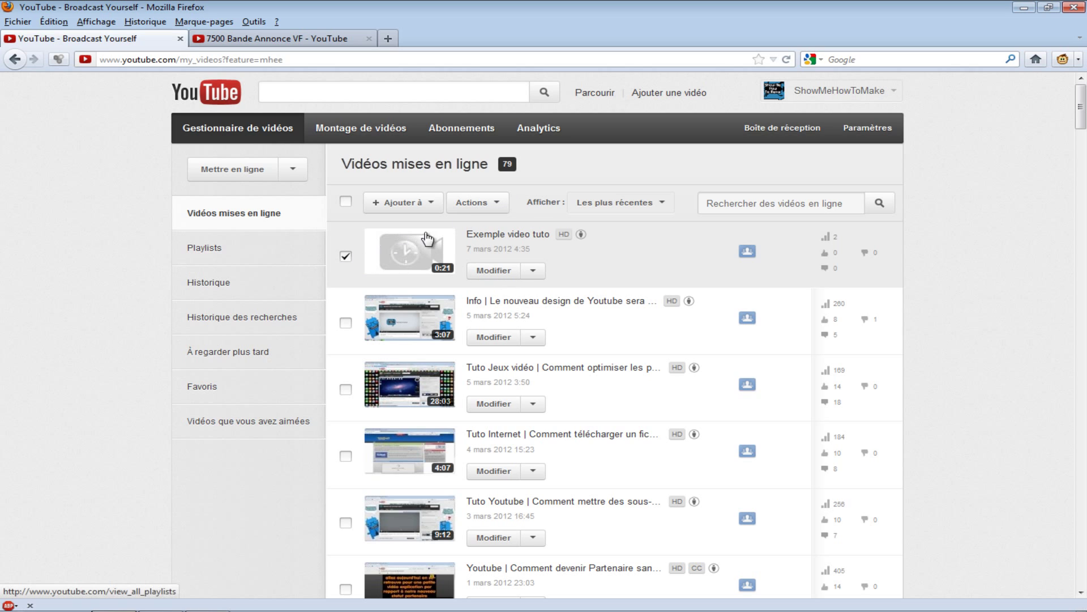
Step: Open the account's own channel page, check how the featured video's thumbnail is displayed, and go to the channel's Vidéos section
left_click(881, 97)
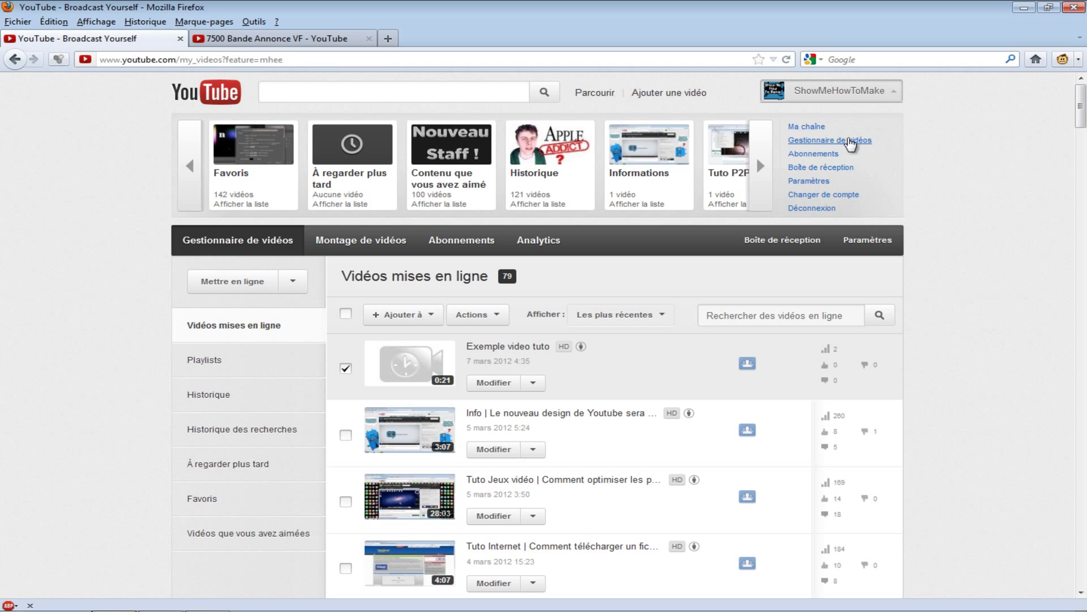
left_click(816, 130)
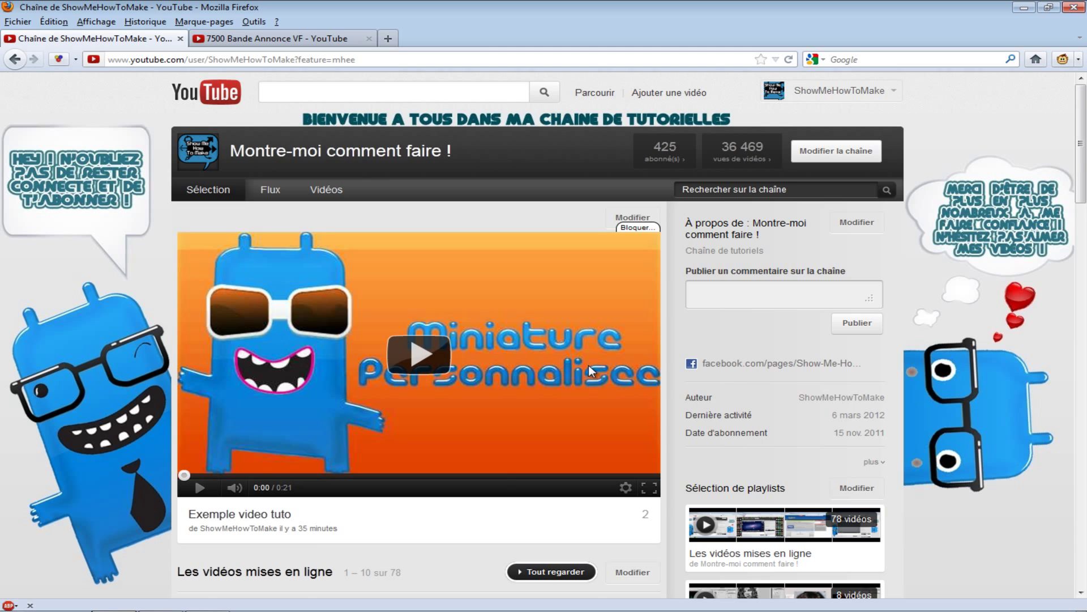
scroll(589, 371, "down", 2)
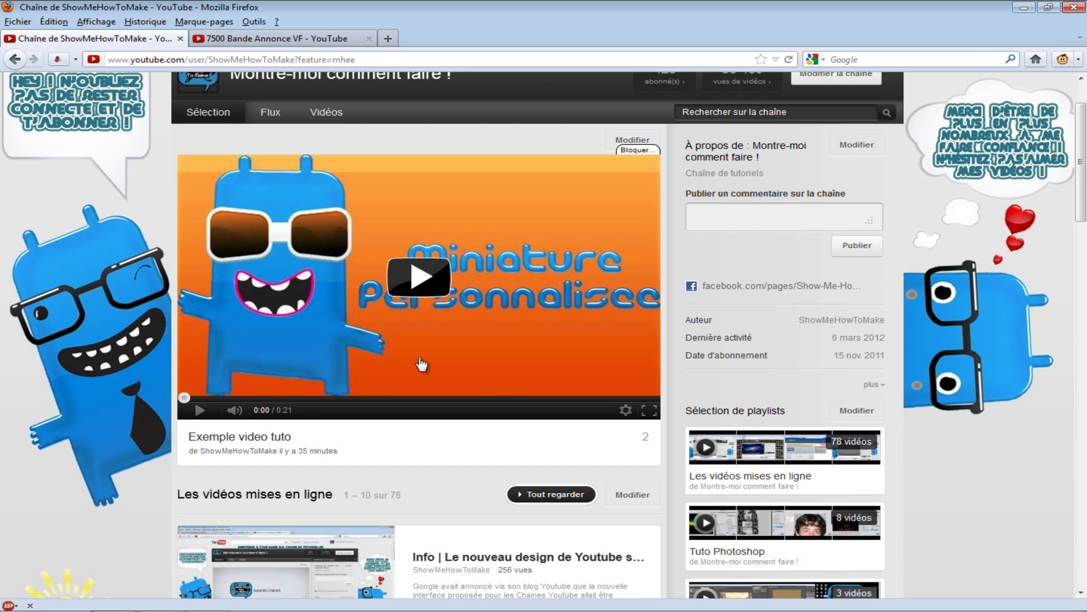
scroll(430, 362, "up", 3)
left_click(325, 188)
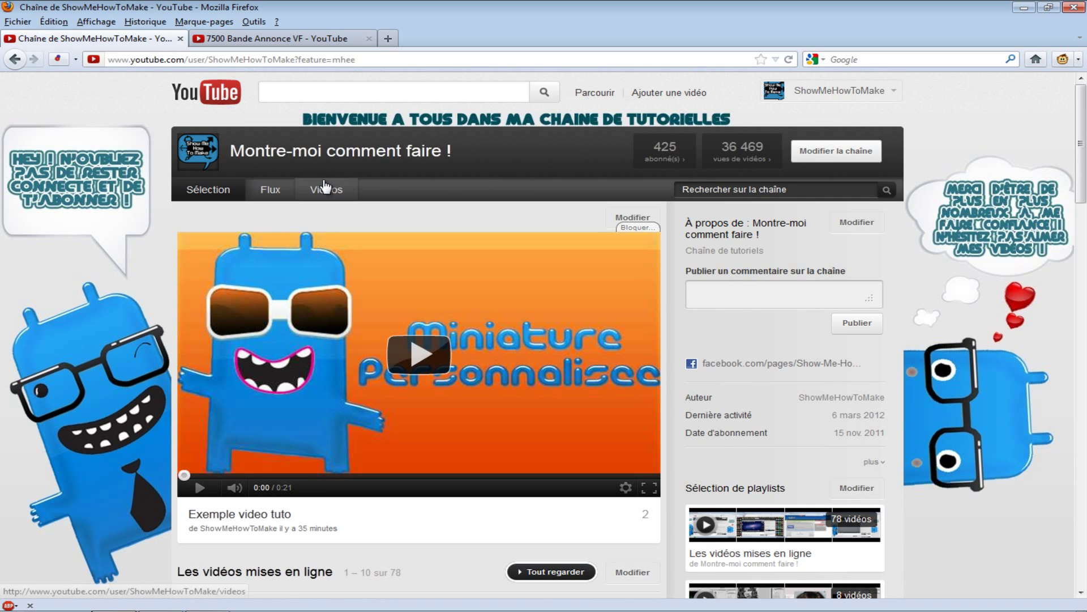